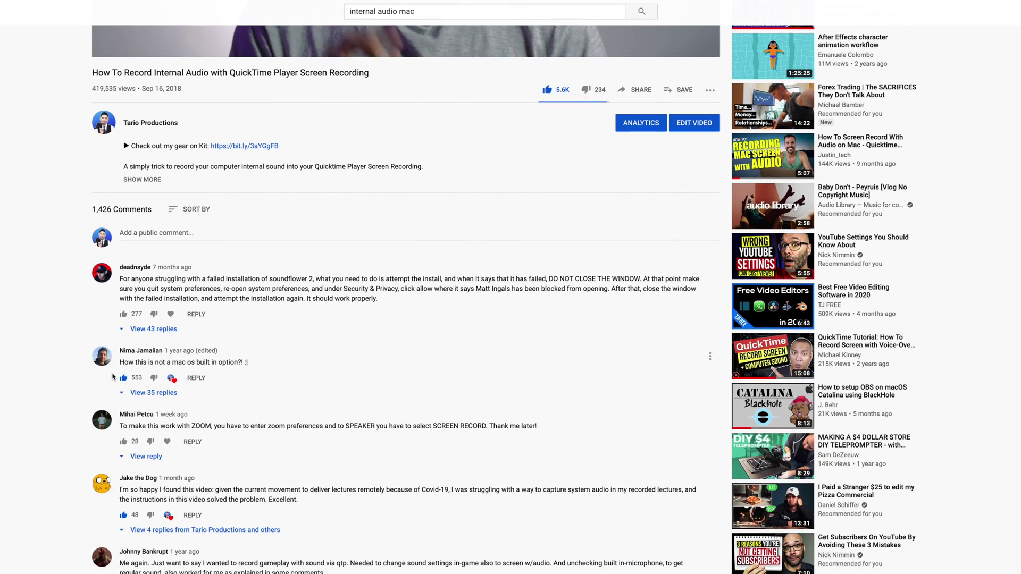
scroll(113, 377, down, 4)
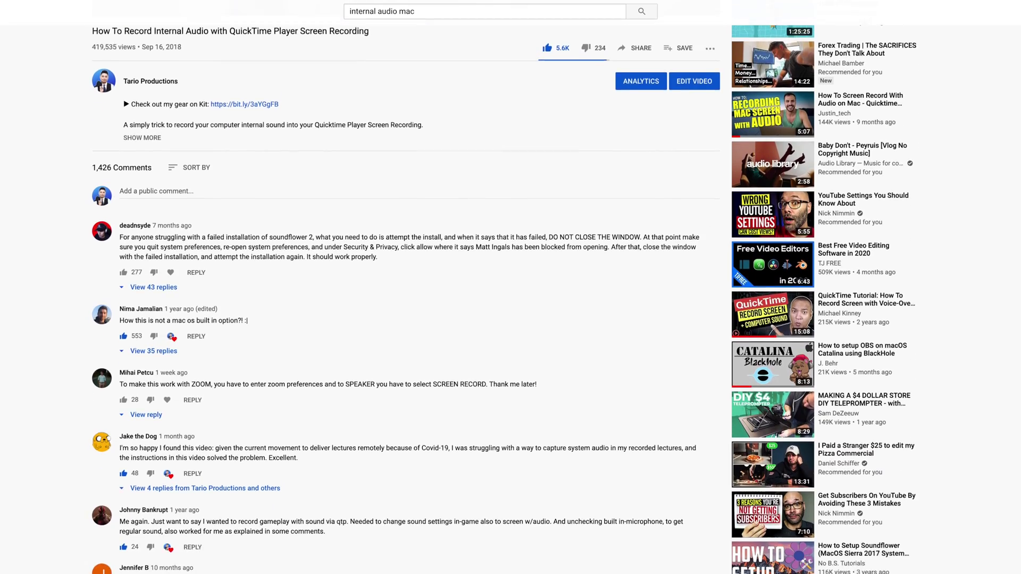
scroll(404, 298, down, 6)
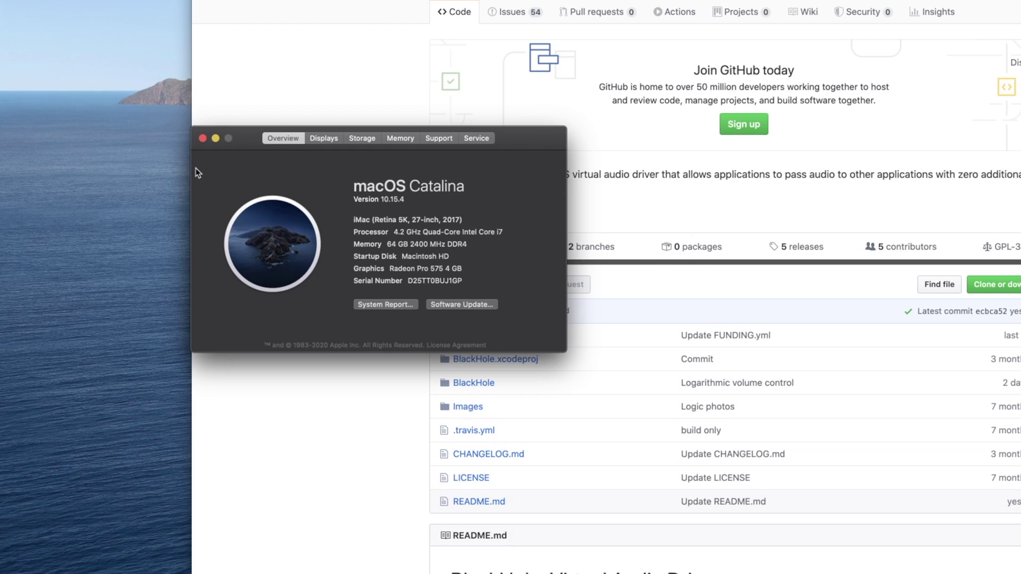
Open the BlackHole site from its GitHub page and request the free Mac download with the email address, first name and last name.
click(202, 138)
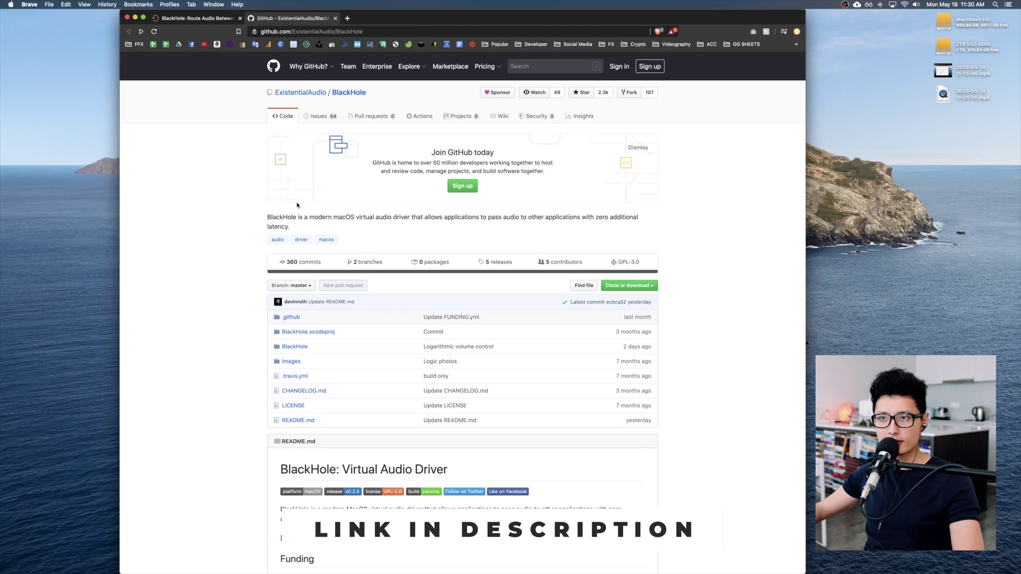
scroll(209, 302, down, 1)
scroll(210, 303, down, 10)
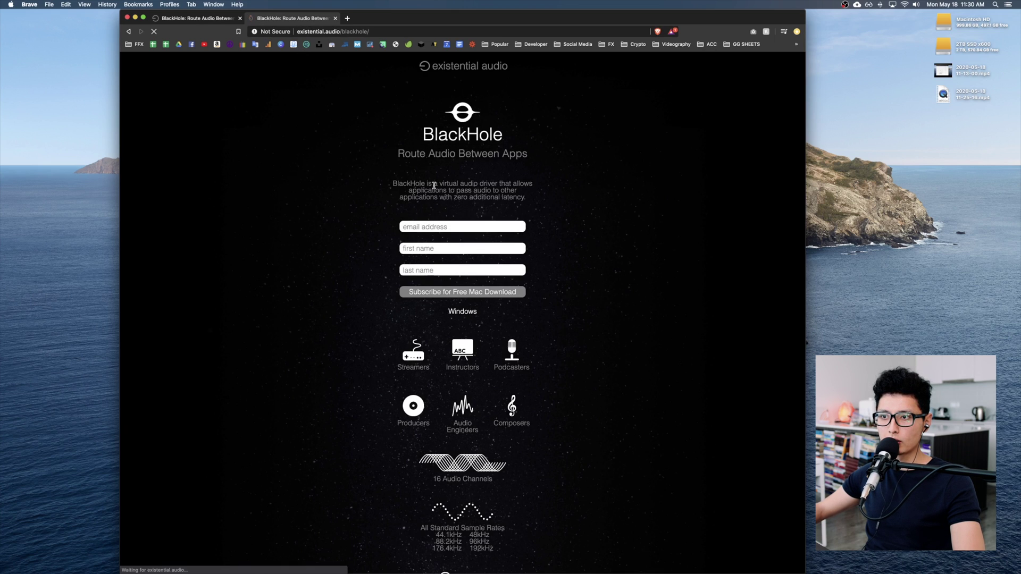
click(438, 248)
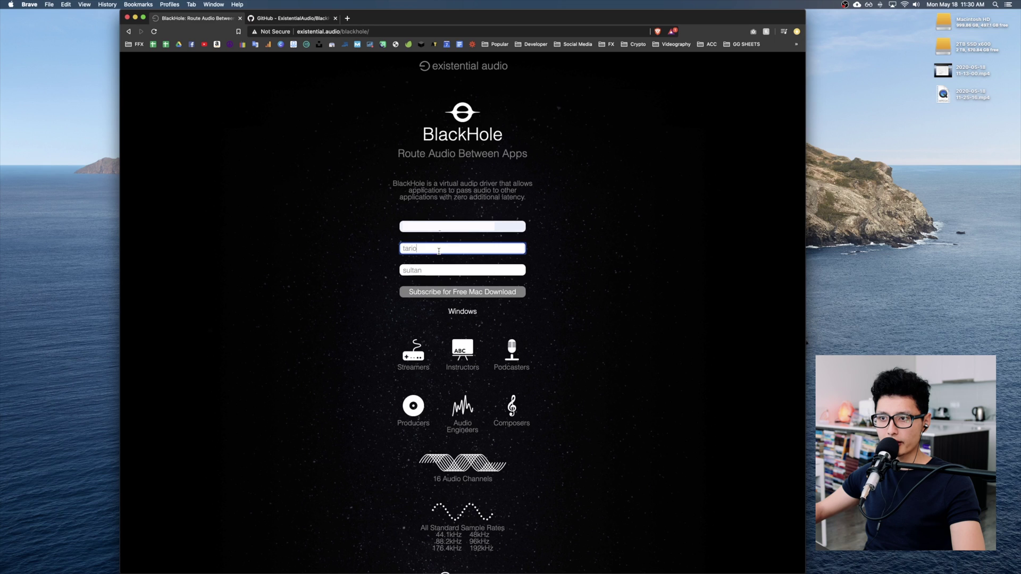
click(451, 294)
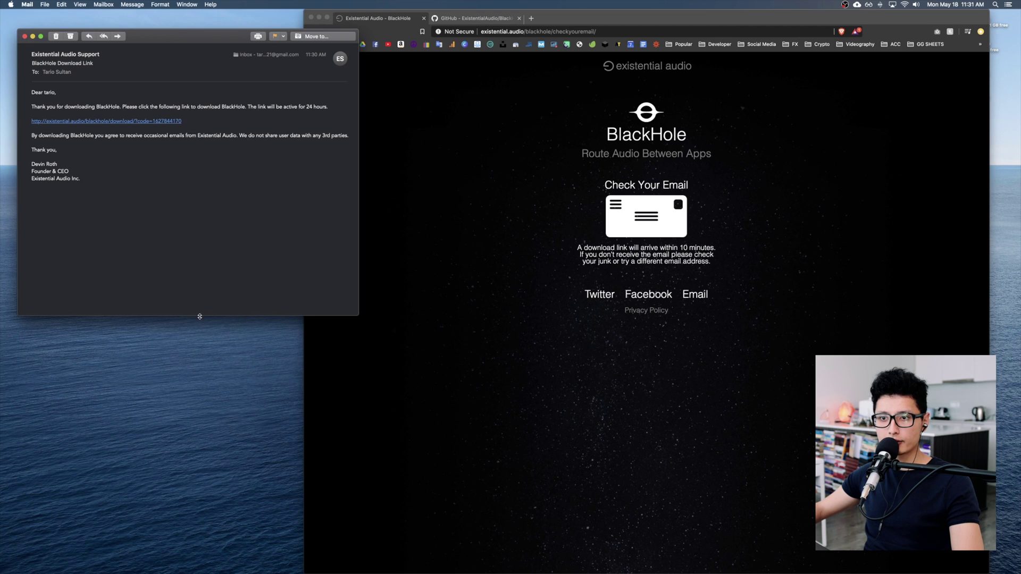
Follow the download link in the Existential Audio email and save the BlackHole 16ch v0.2.6 package to the Desktop.
drag(199, 316, 198, 410)
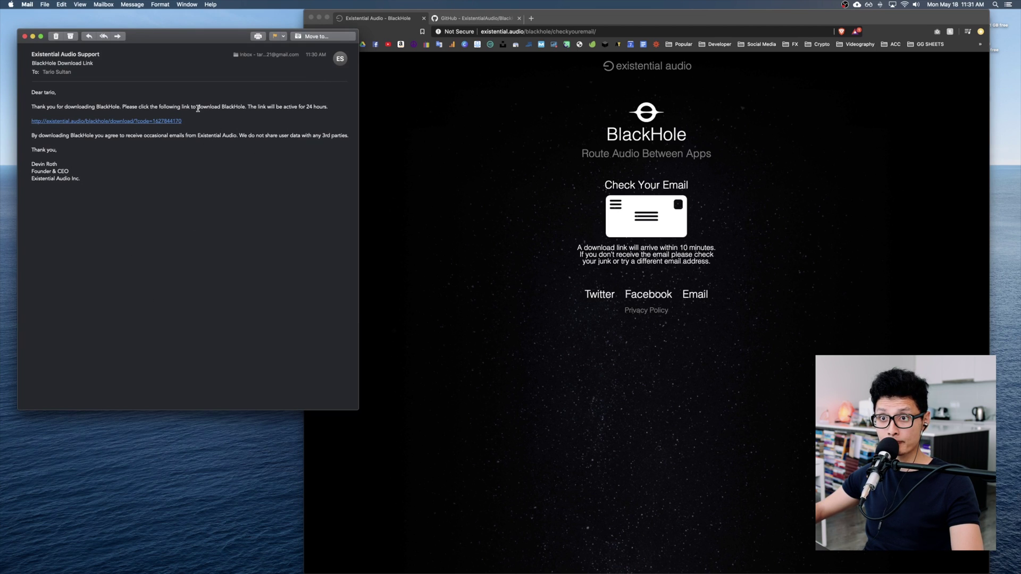
click(175, 121)
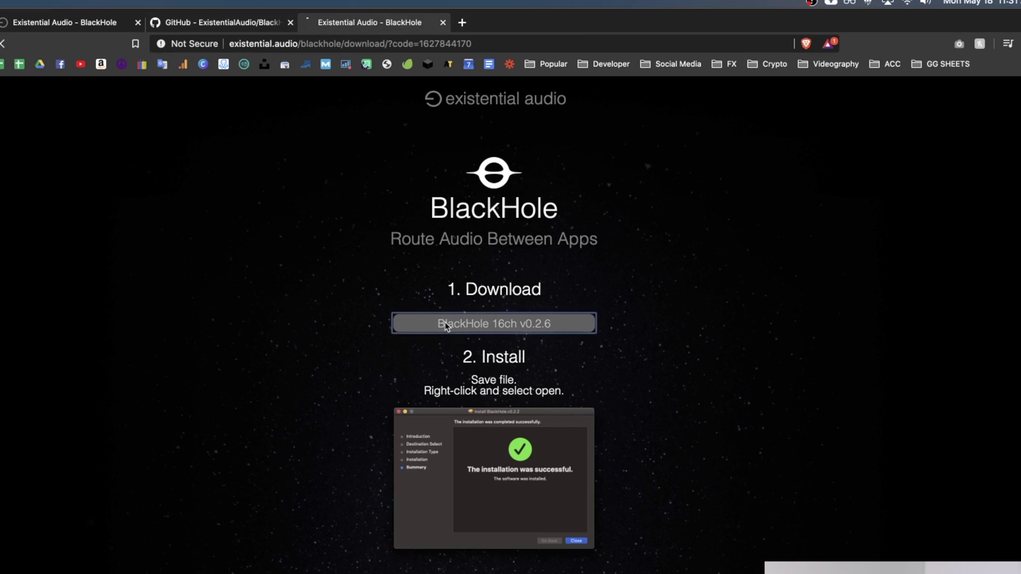
click(619, 206)
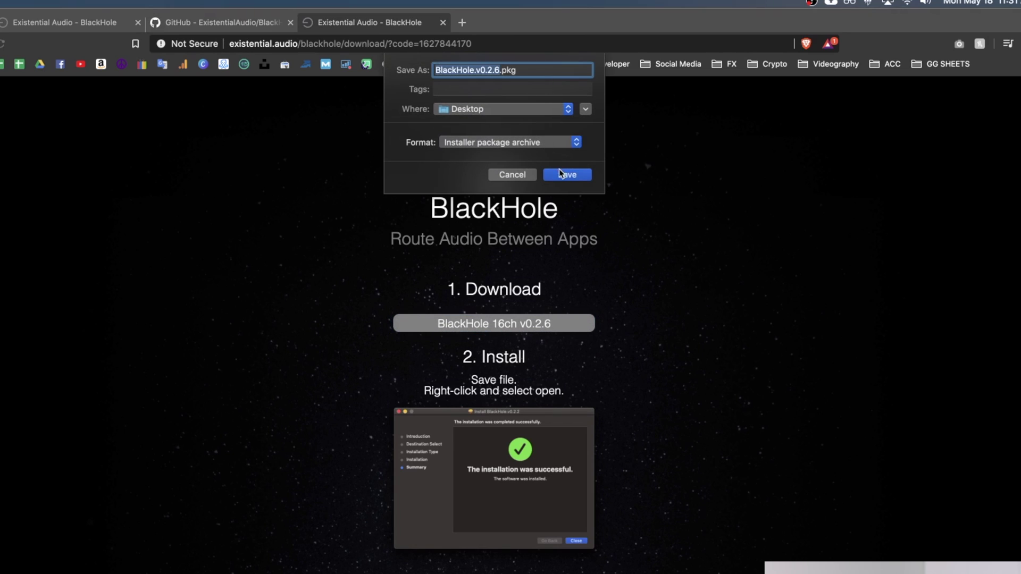
click(561, 173)
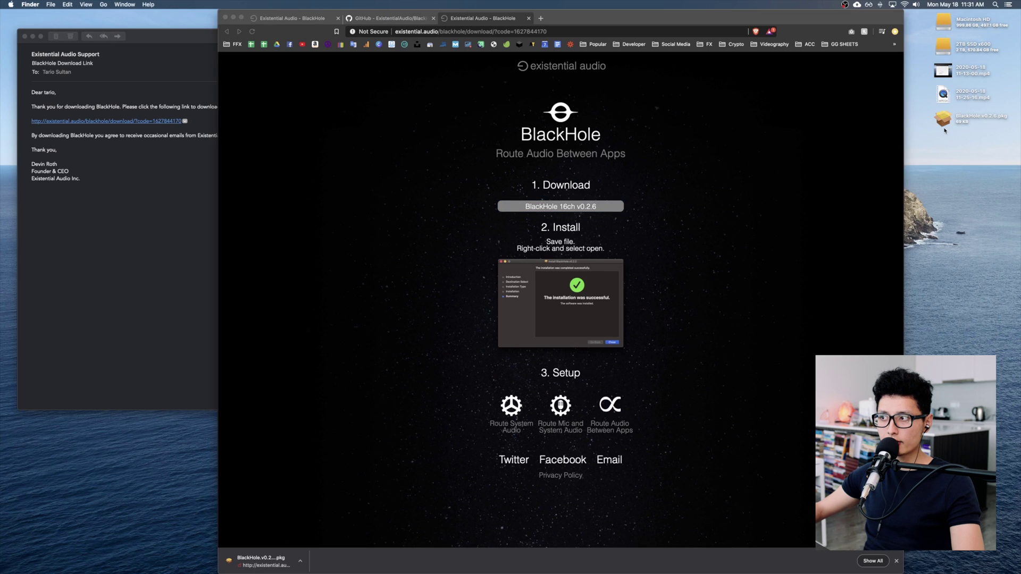
Run the BlackHole.v0.2.6.pkg installer with a standard install on Macintosh HD, allowing file access and authorizing it with the account password.
double_click(944, 127)
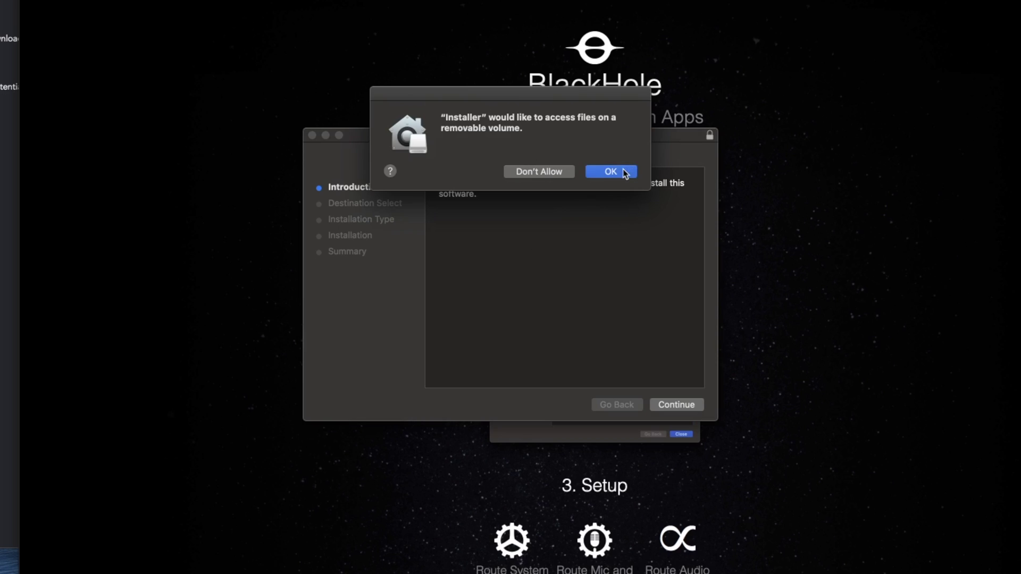
click(570, 185)
click(670, 408)
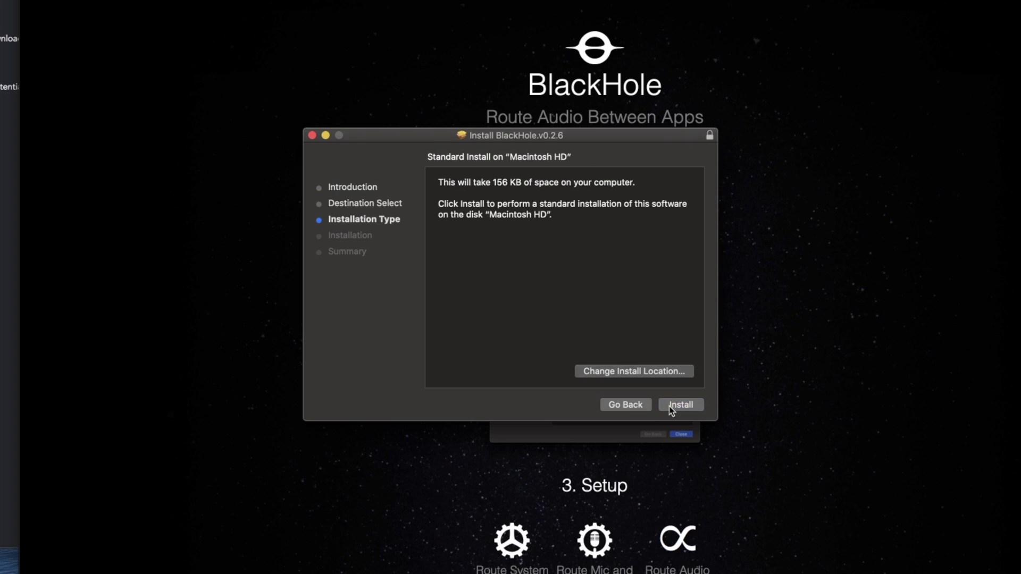
click(673, 408)
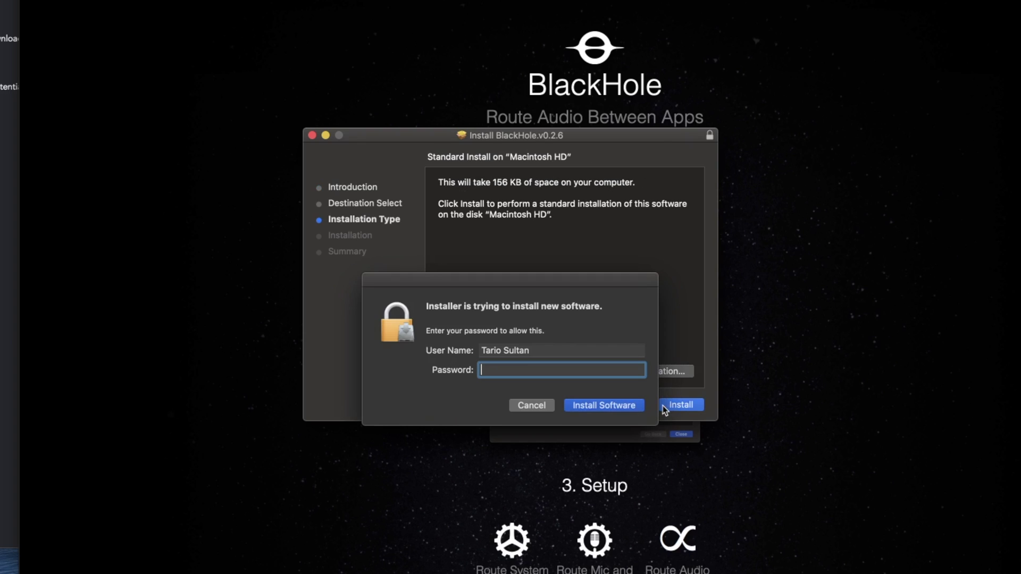
text(****)
key(Return)
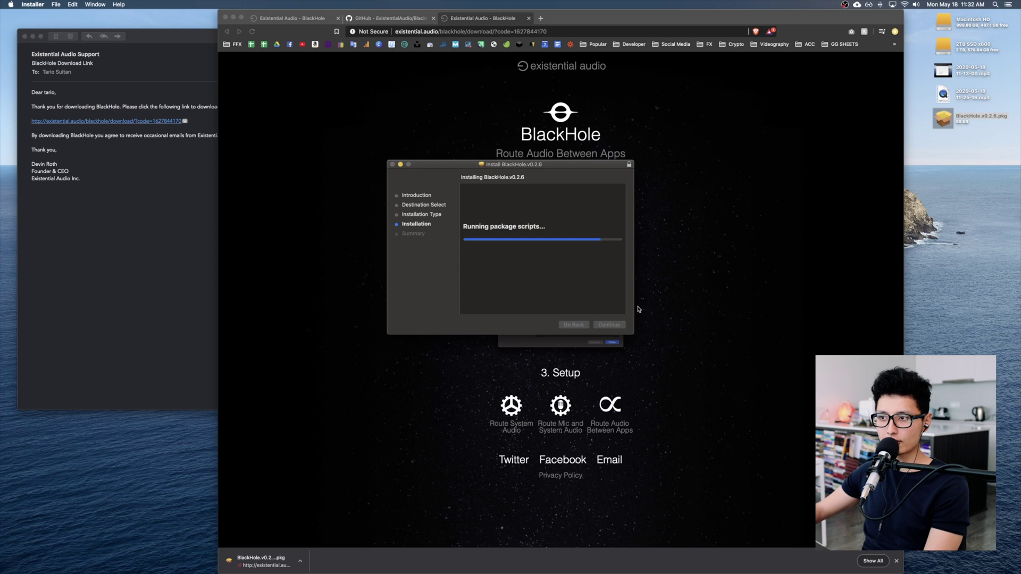
click(605, 326)
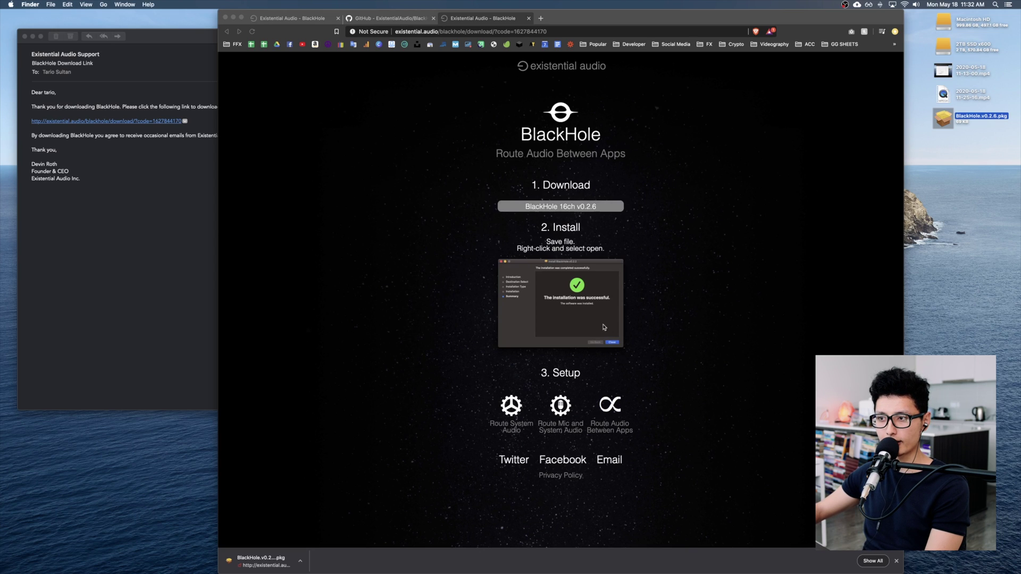
Quit the web browser and Mail to clear the desktop.
click(760, 212)
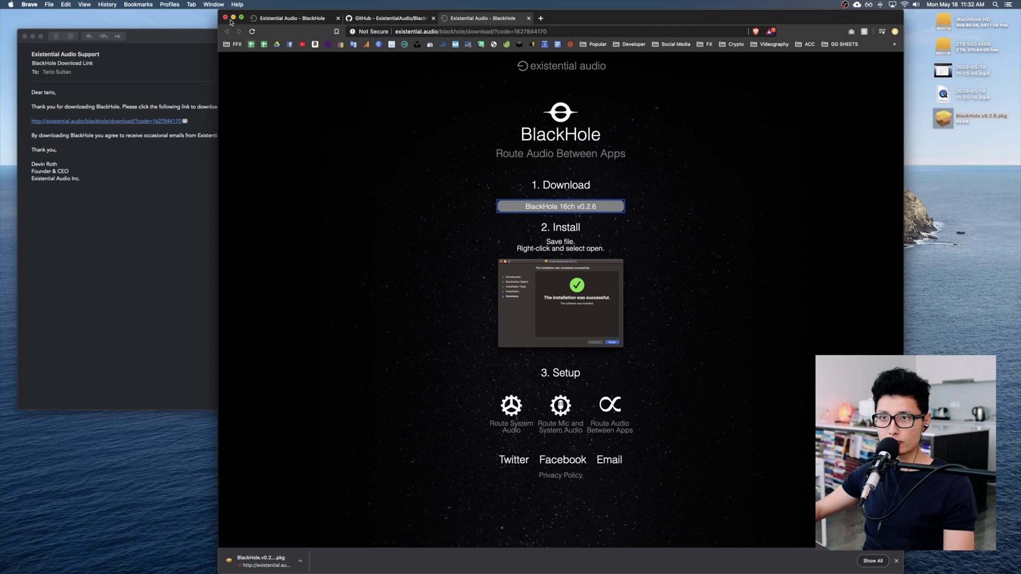
key(cmd+q)
key(cmd+q)
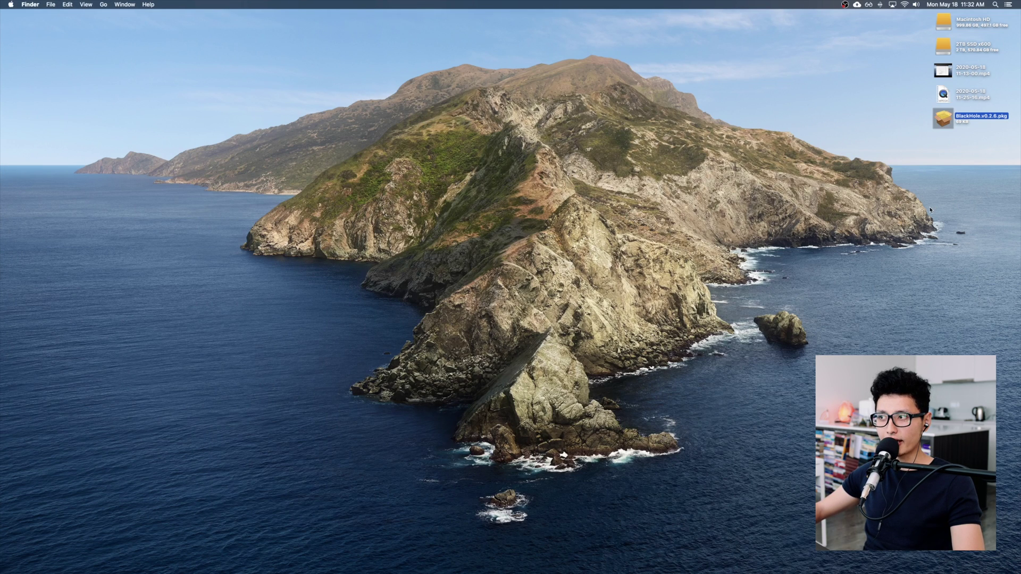
Find Audio MIDI Setup with a Spotlight search for "audio midi" and open it.
key(super+space)
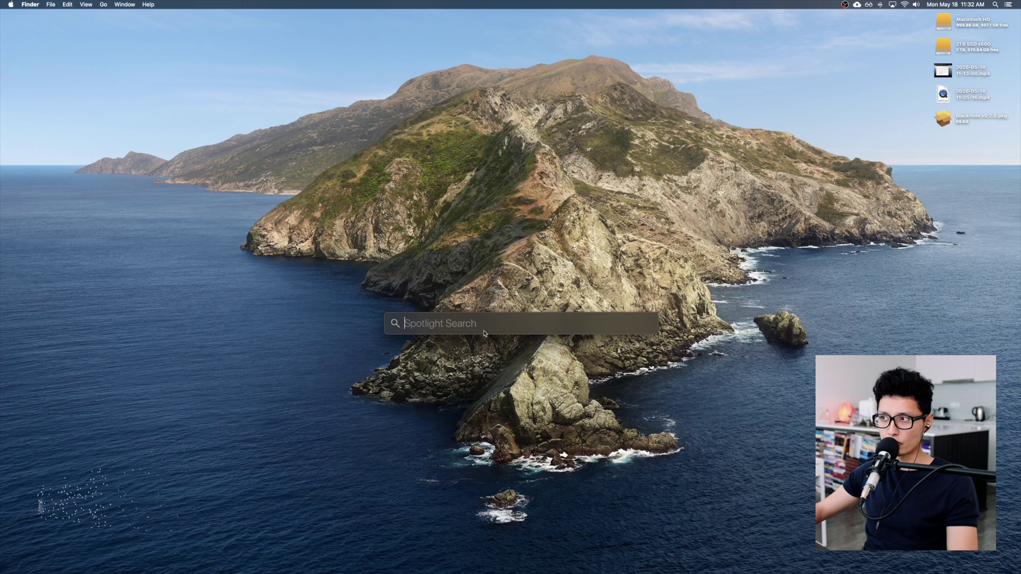
click(996, 5)
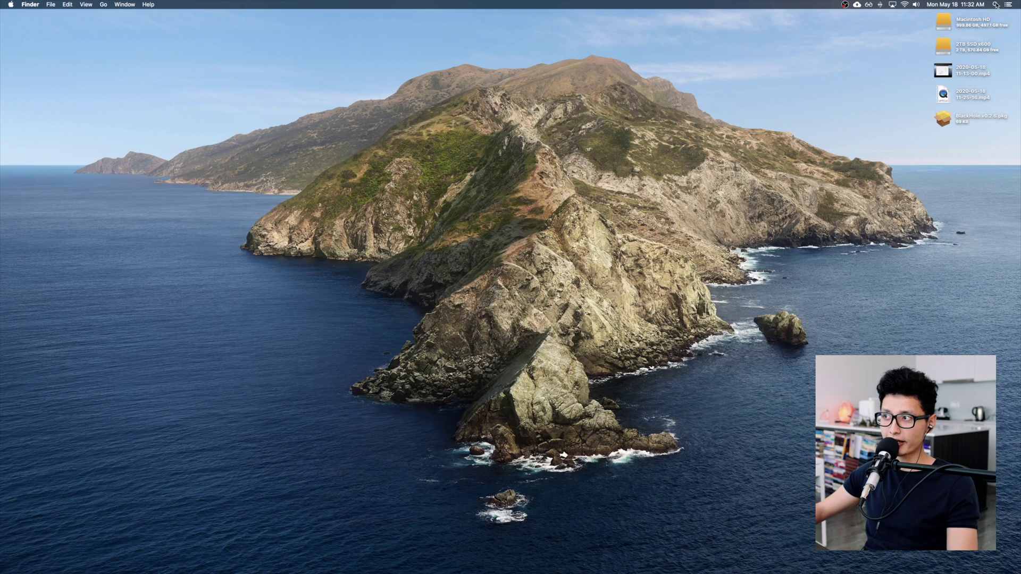
click(997, 5)
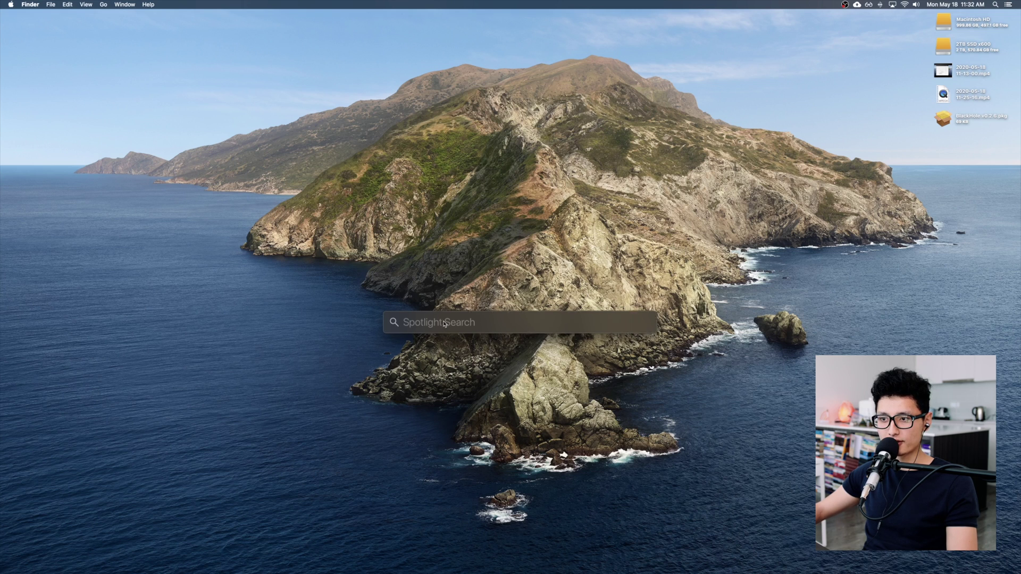
drag(450, 323, 309, 143)
text(auid)
key(BackSpace)
key(BackSpace)
text(dio midi)
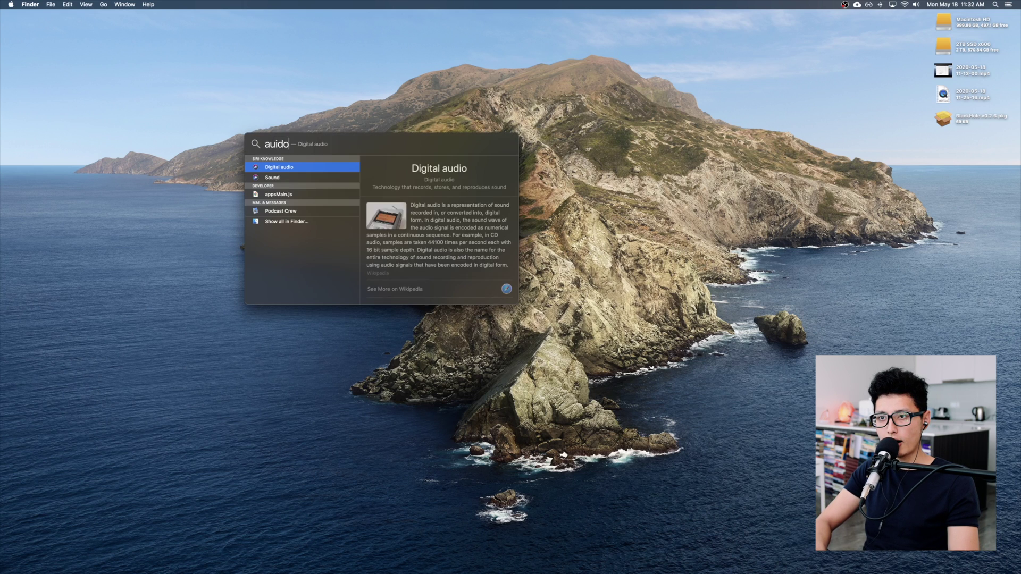
key(Return)
Open the Utilities folder inside Applications as another place to find Audio MIDI Setup.
mouse_move(780, 555)
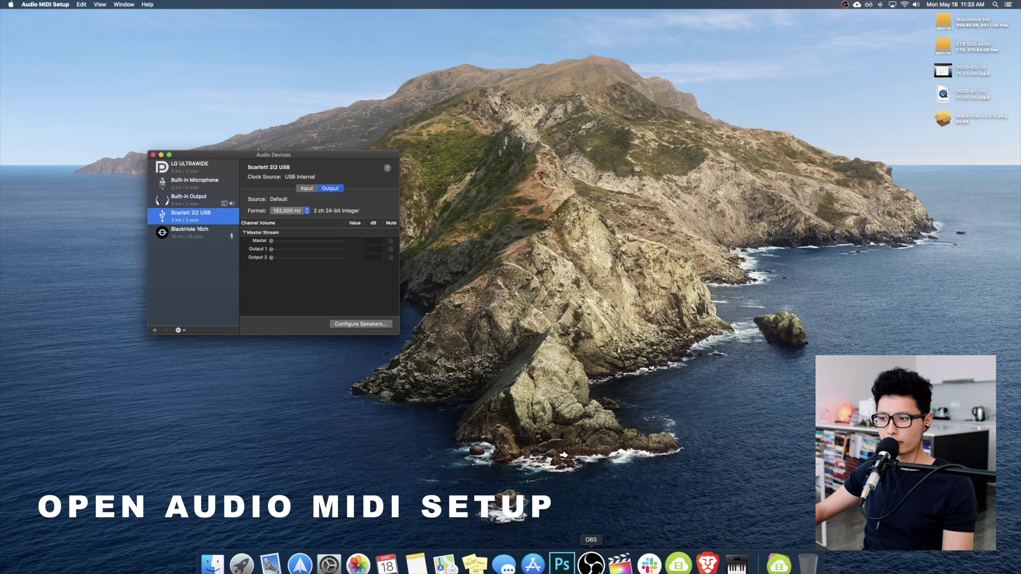
click(780, 555)
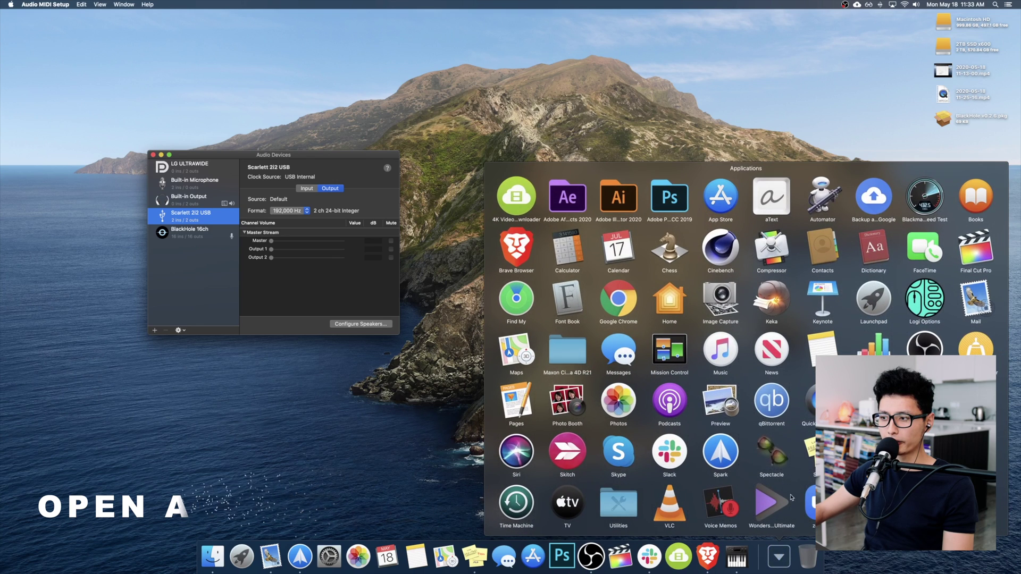
click(628, 510)
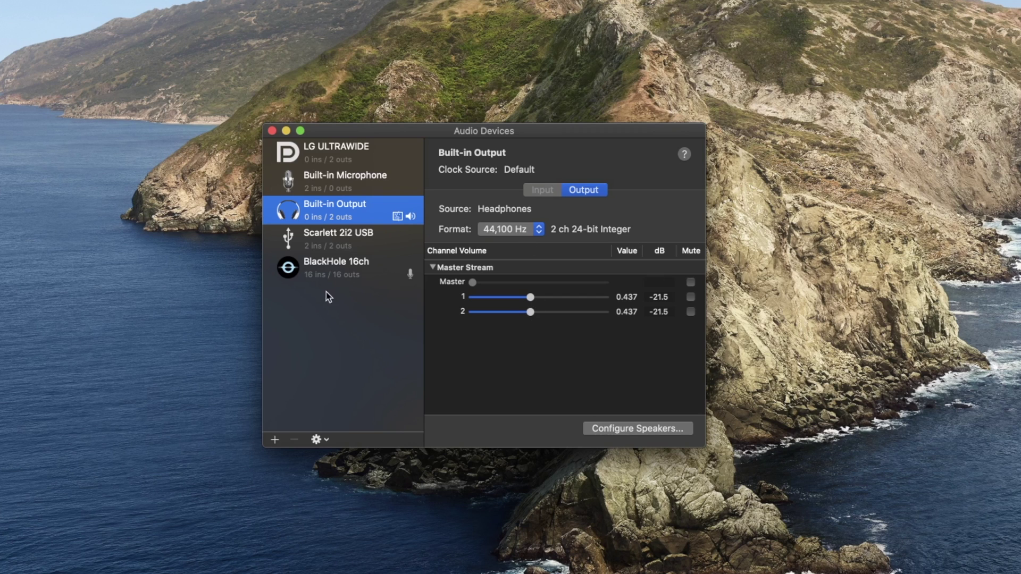
Select the BlackHole 16ch device in Audio MIDI Setup and look through its output channels.
click(334, 269)
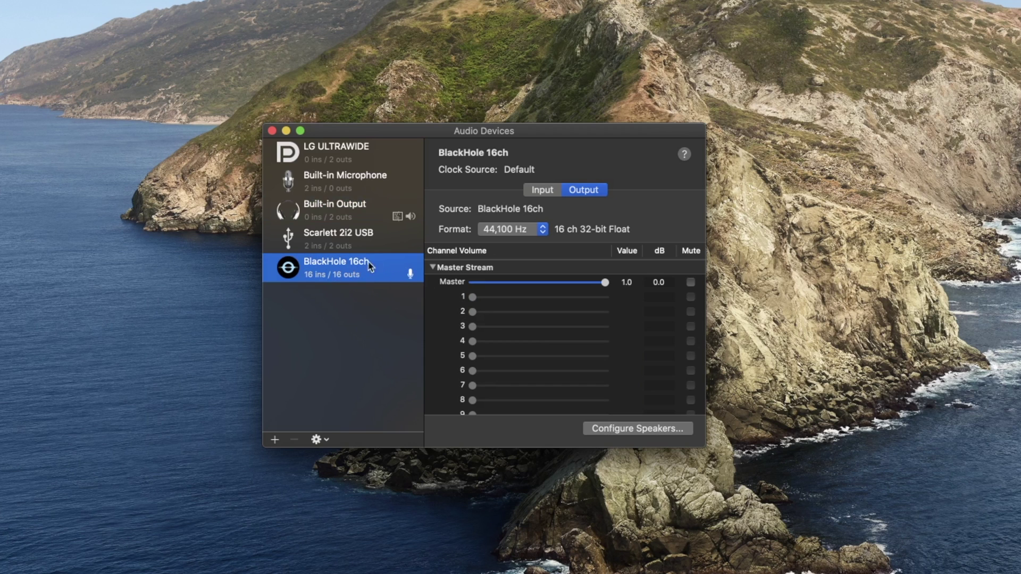
scroll(490, 340, down, 5)
scroll(489, 344, up, 5)
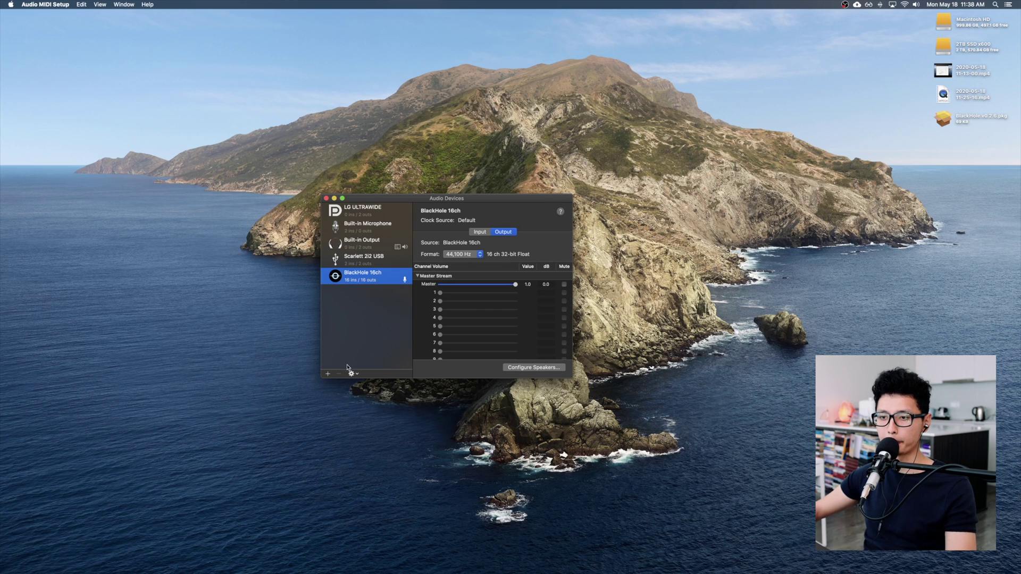
Create an aggregate device and rename it QuickTime Player Input.
click(327, 375)
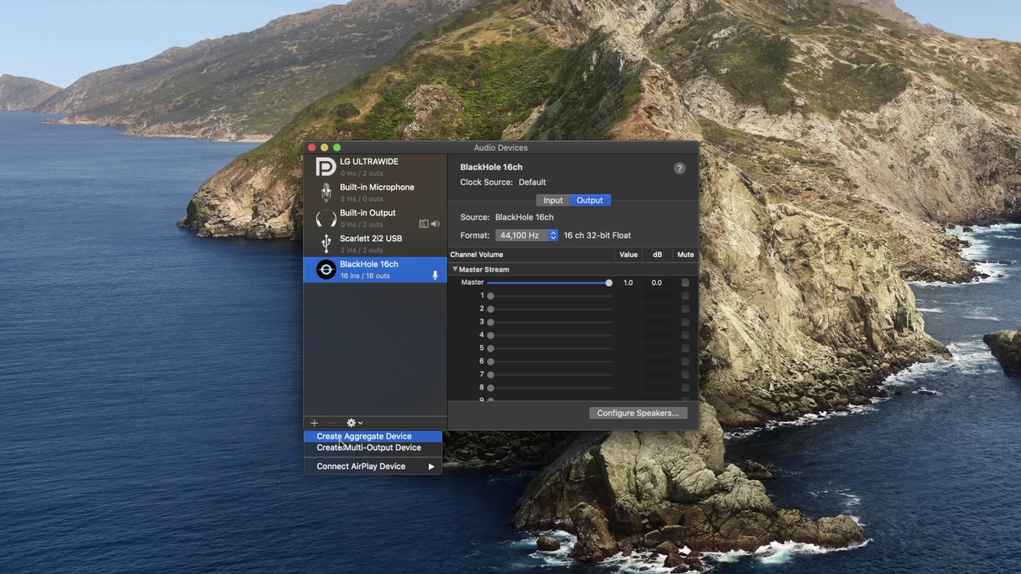
click(341, 441)
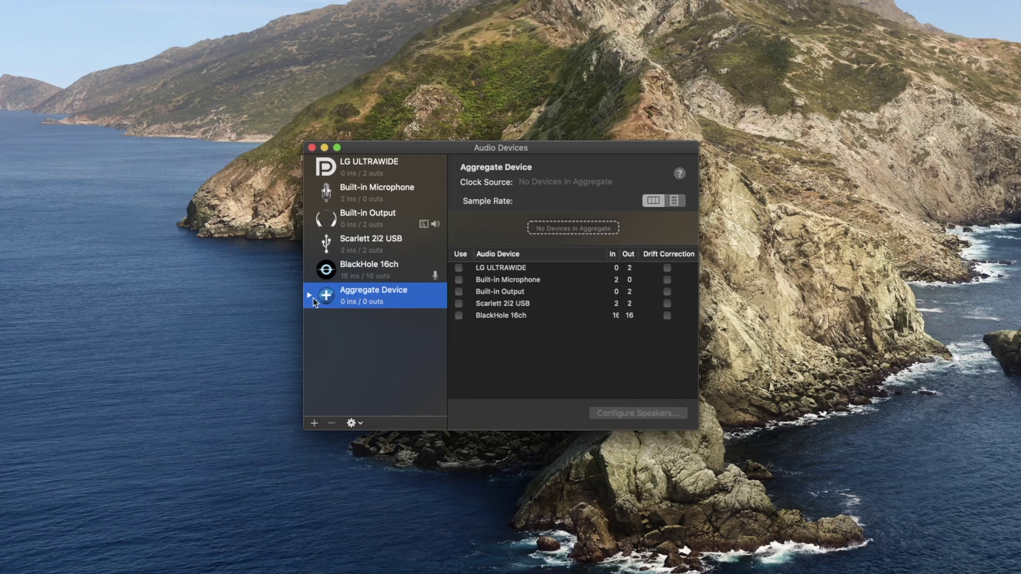
double_click(371, 290)
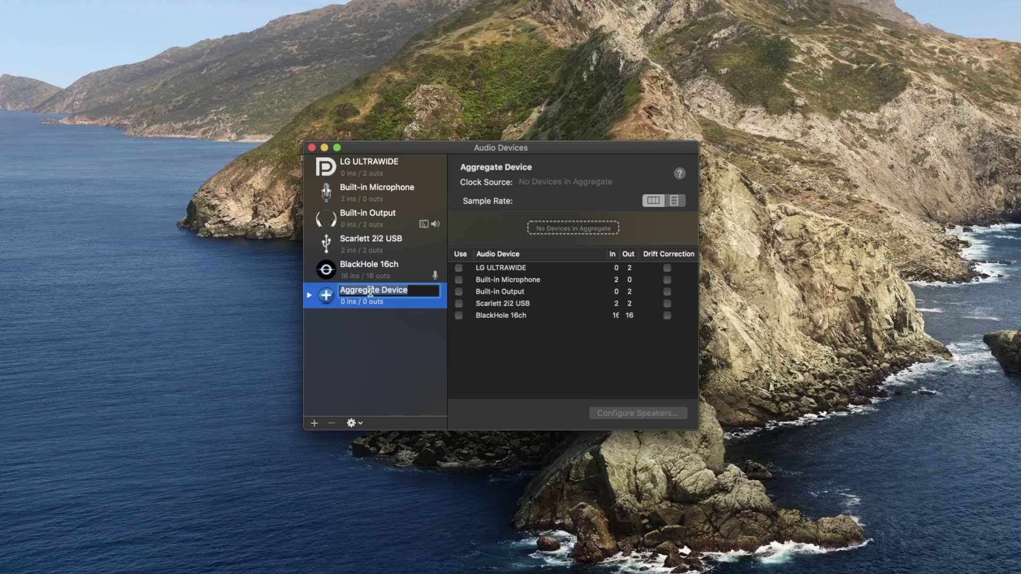
text(QuickTime Player Input)
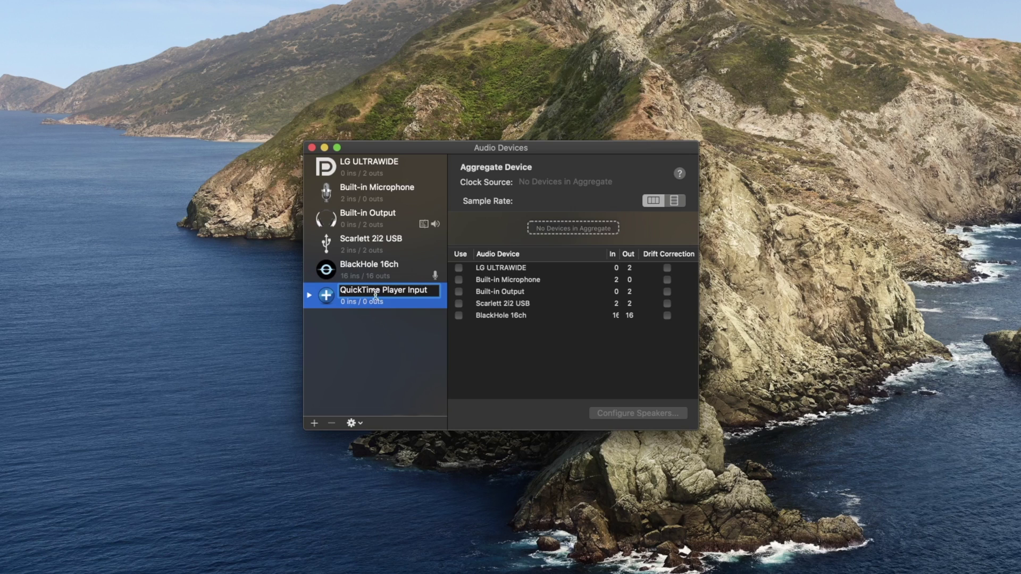
key(Return)
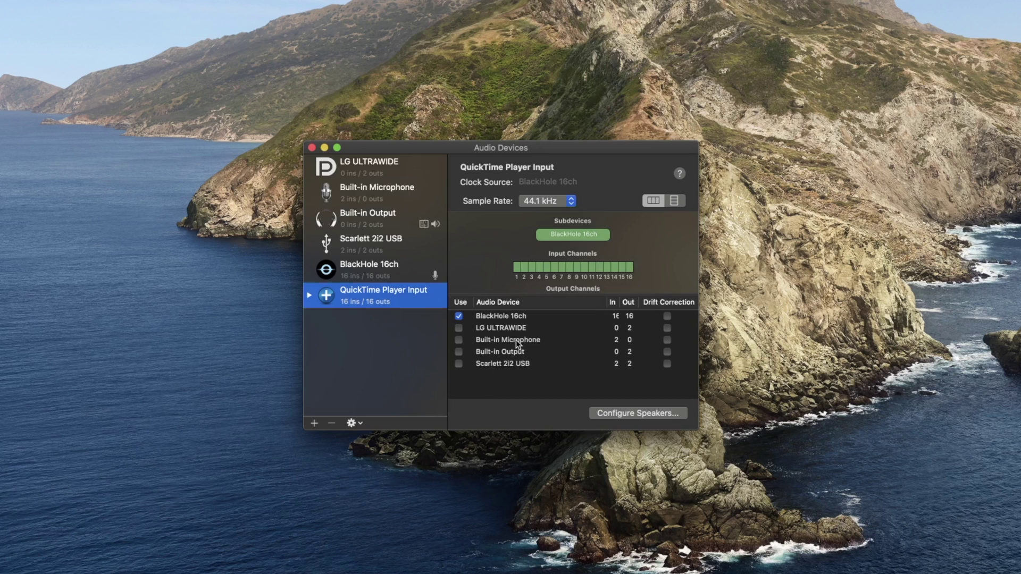
Include BlackHole 16ch and the Built-in Microphone as subdevices of the QuickTime Player Input device.
click(447, 322)
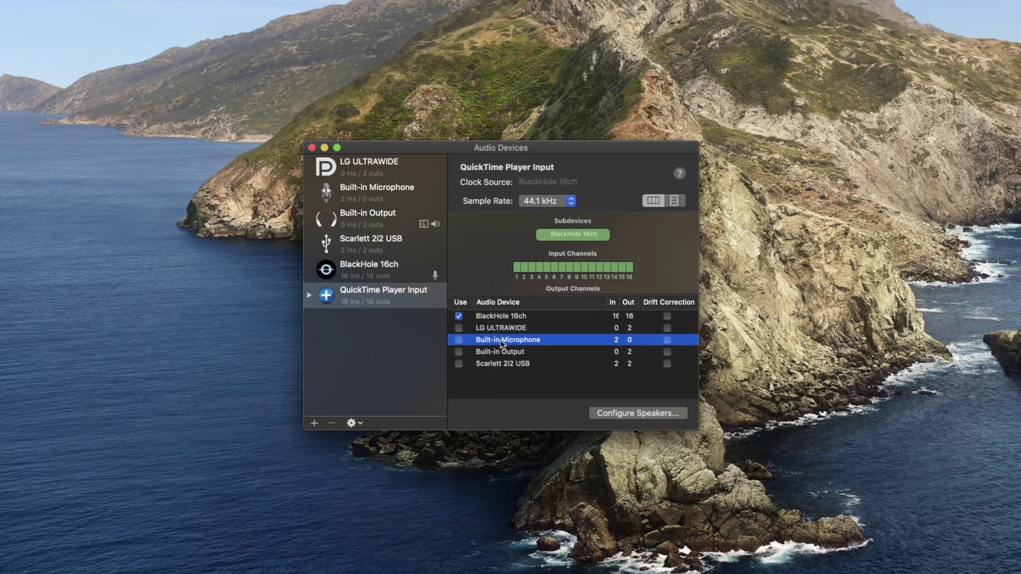
click(459, 340)
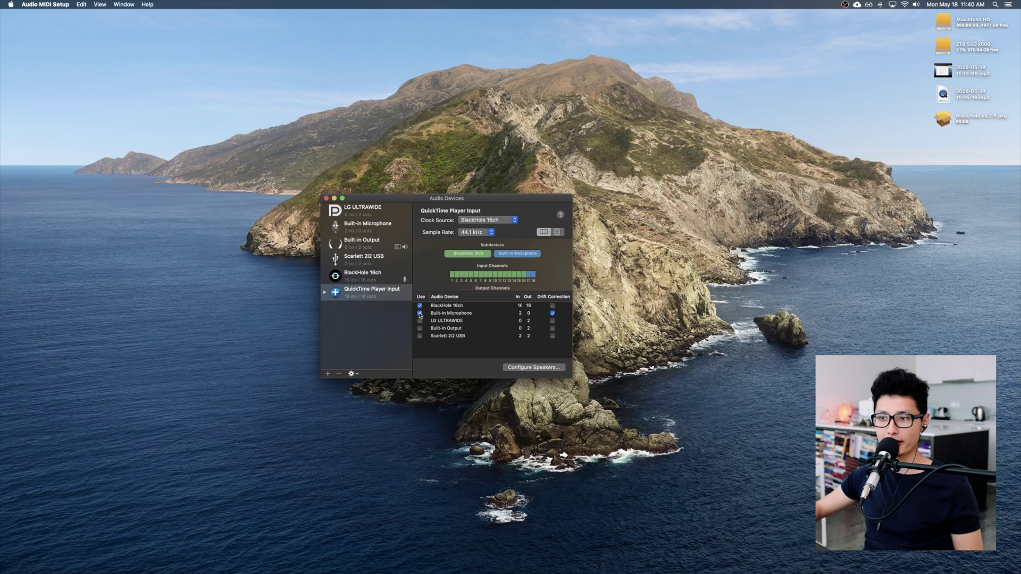
click(420, 314)
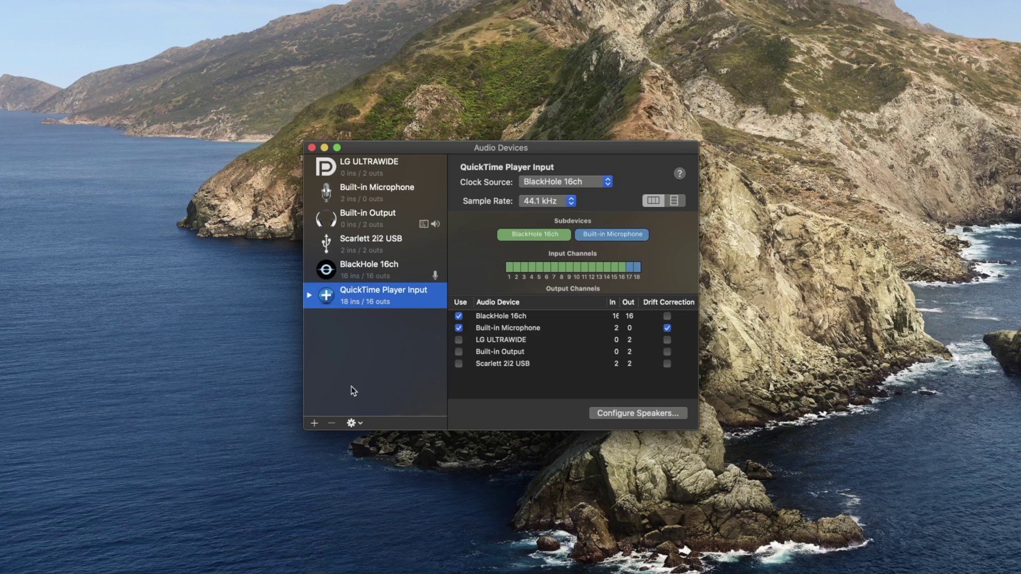
Create a multi-output device and rename it Screen Record w/ Audio.
click(314, 423)
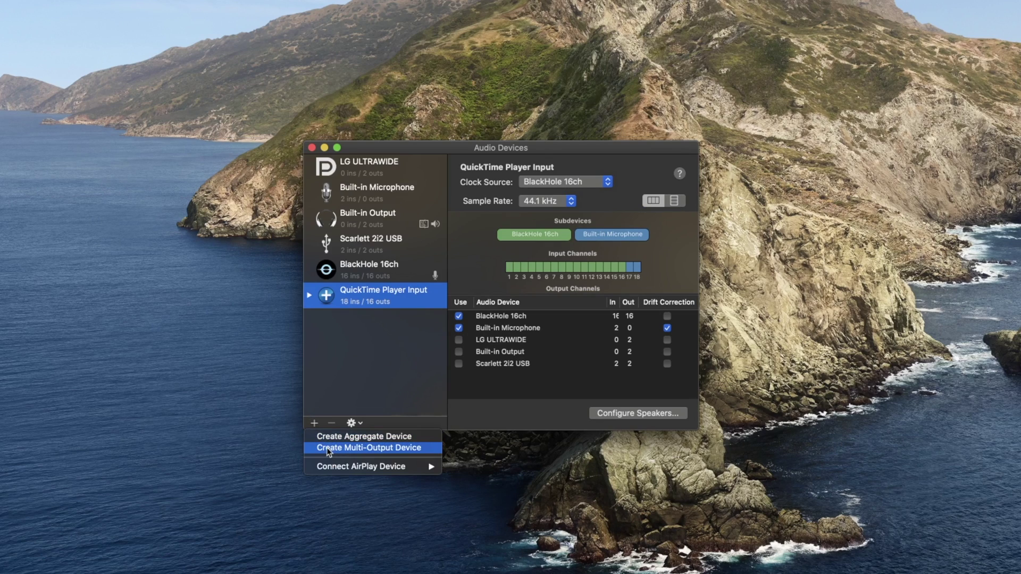
click(358, 450)
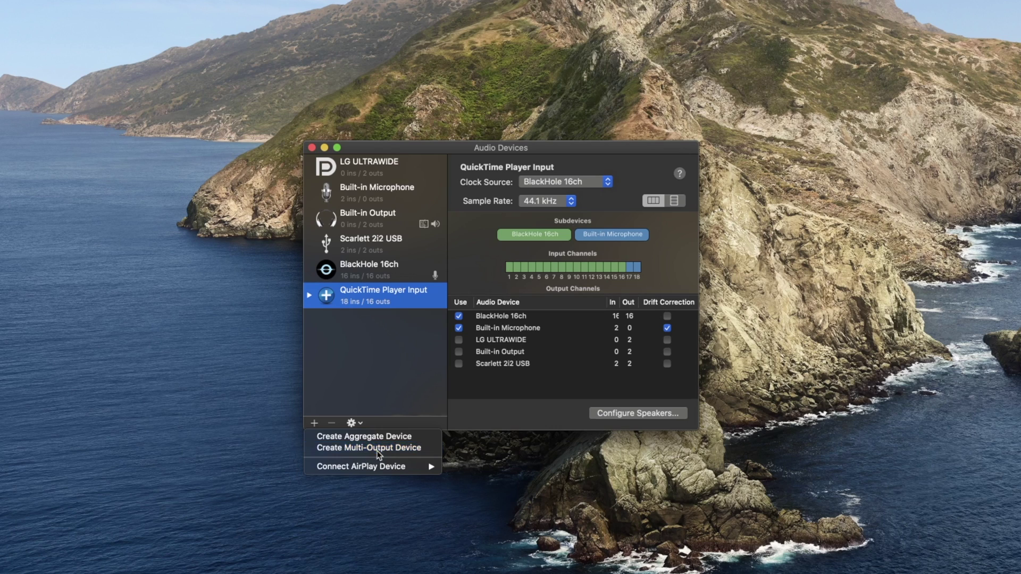
click(371, 315)
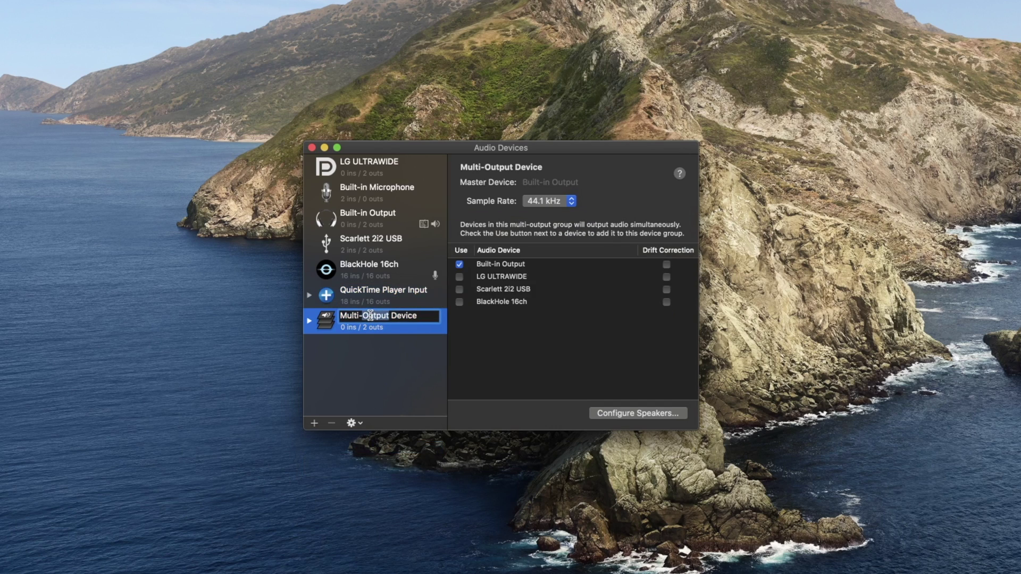
text(Screen Record w)
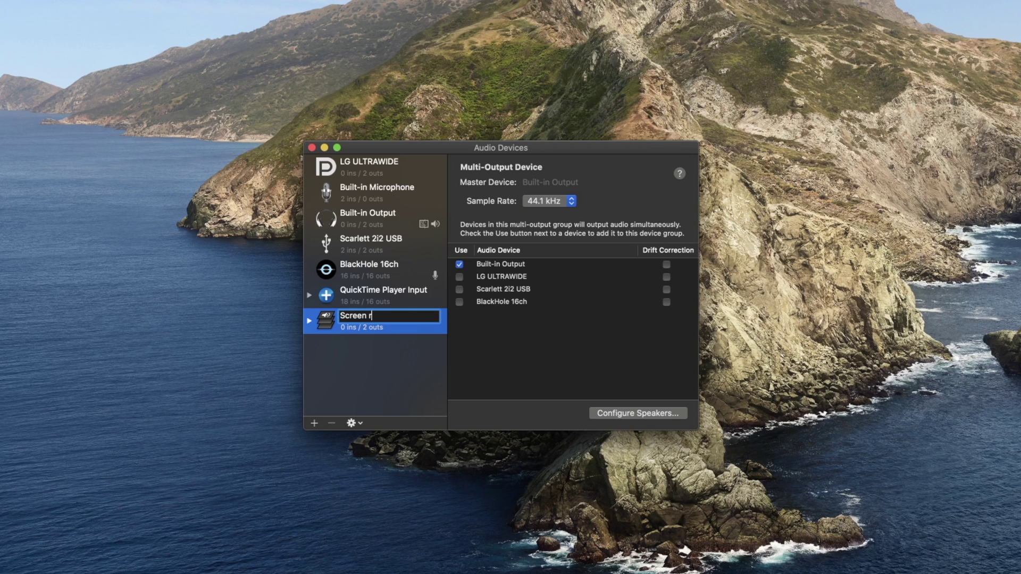
text(/ Audio)
key(Return)
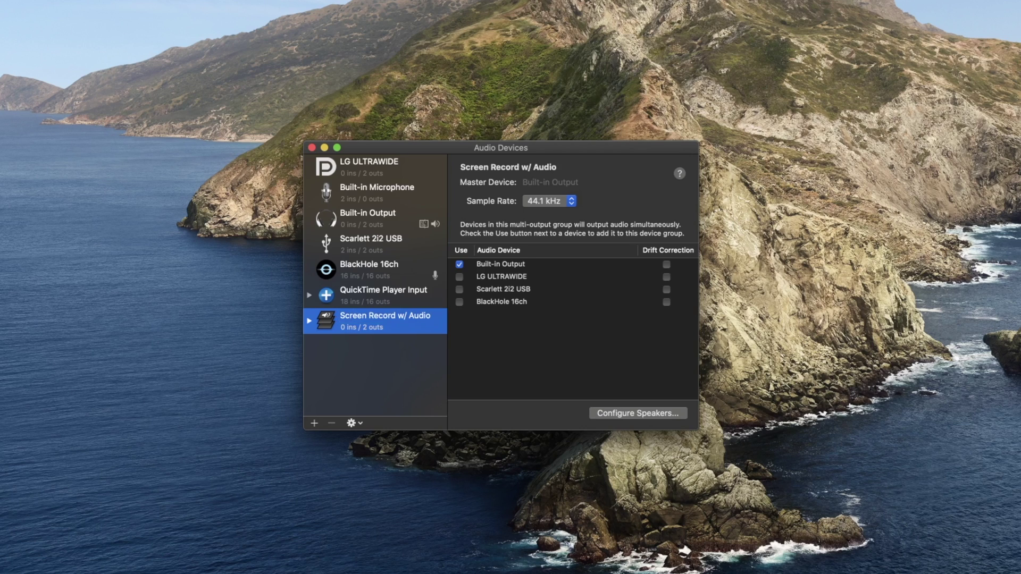
Include BlackHole 16ch and Built-in Output in the Screen Record w/ Audio device, with BlackHole 16ch as master, and move the window aside.
click(459, 301)
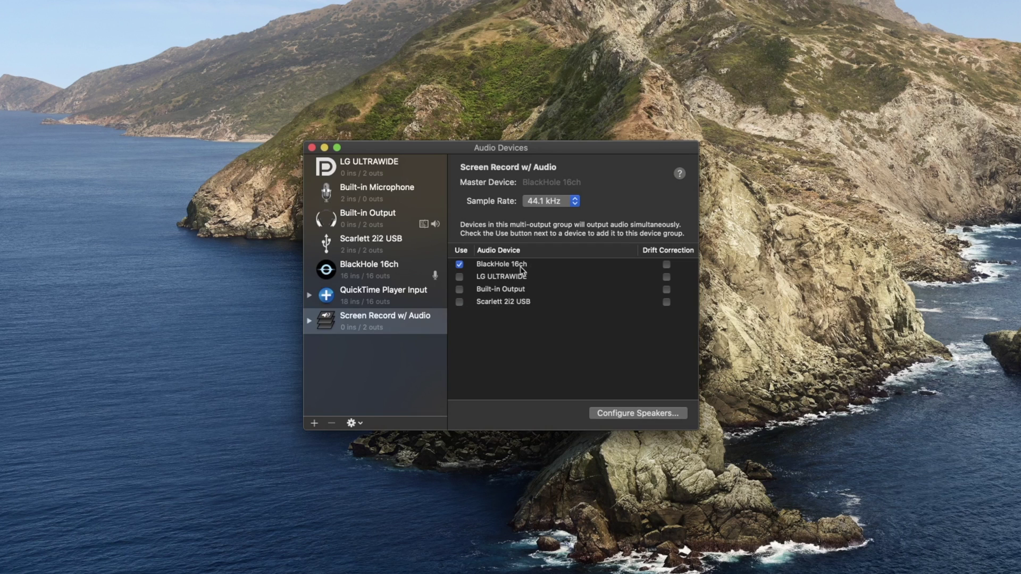
click(460, 290)
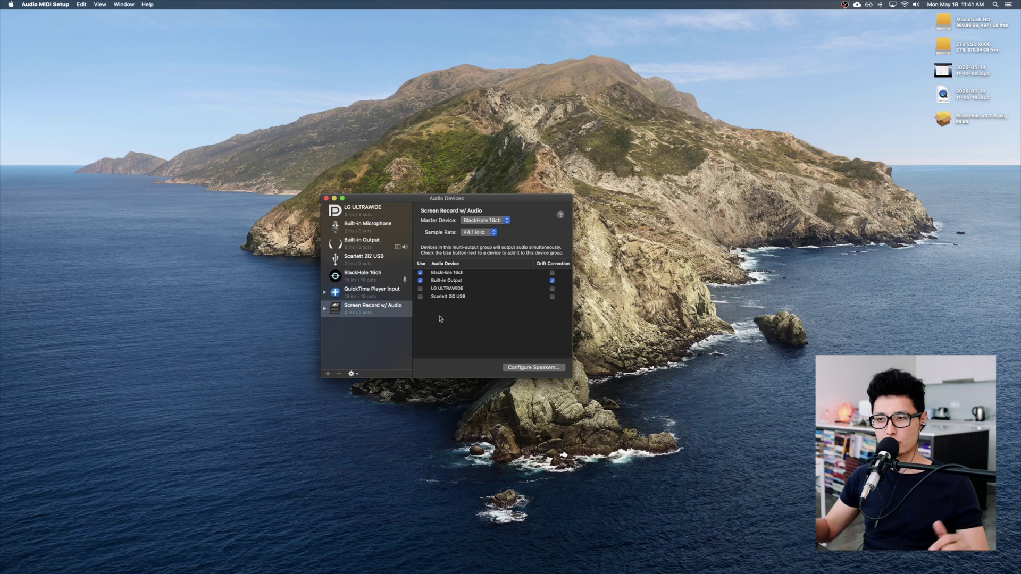
drag(451, 200, 157, 44)
Open the Sound settings in System Preferences and choose Screen Record w/ Audio as the sound output device.
mouse_move(445, 556)
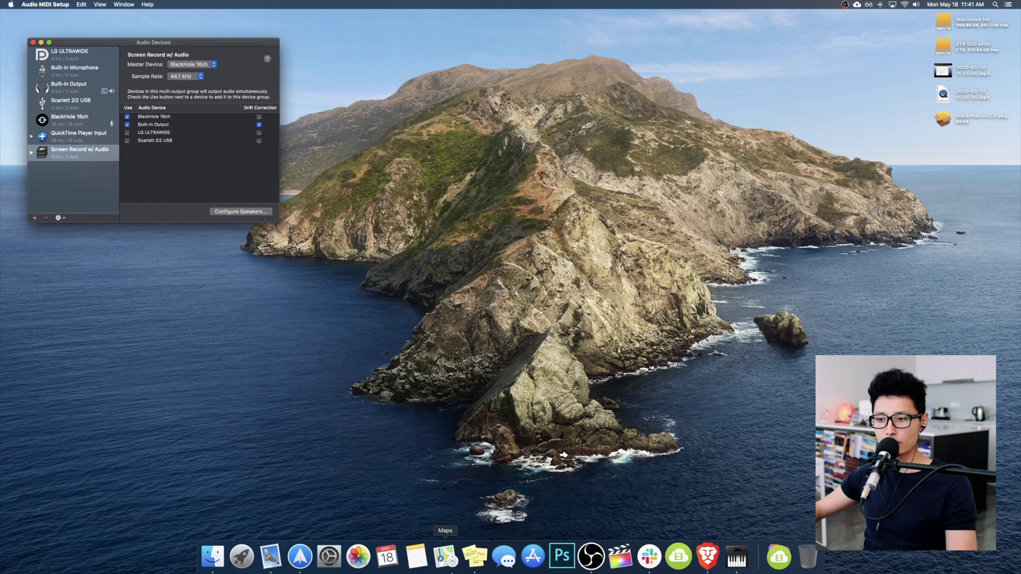
click(327, 556)
click(580, 226)
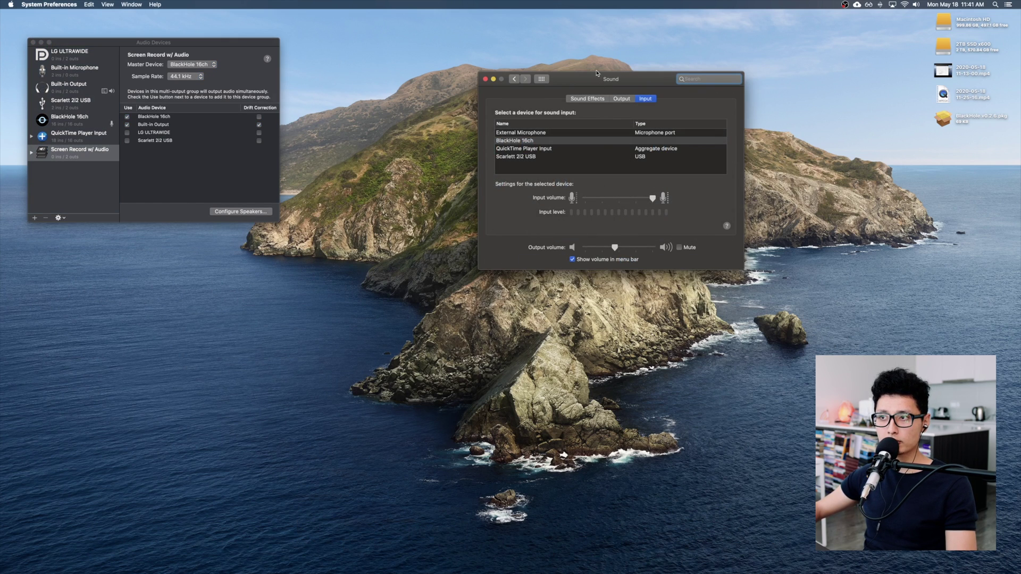
drag(598, 74, 407, 224)
click(432, 250)
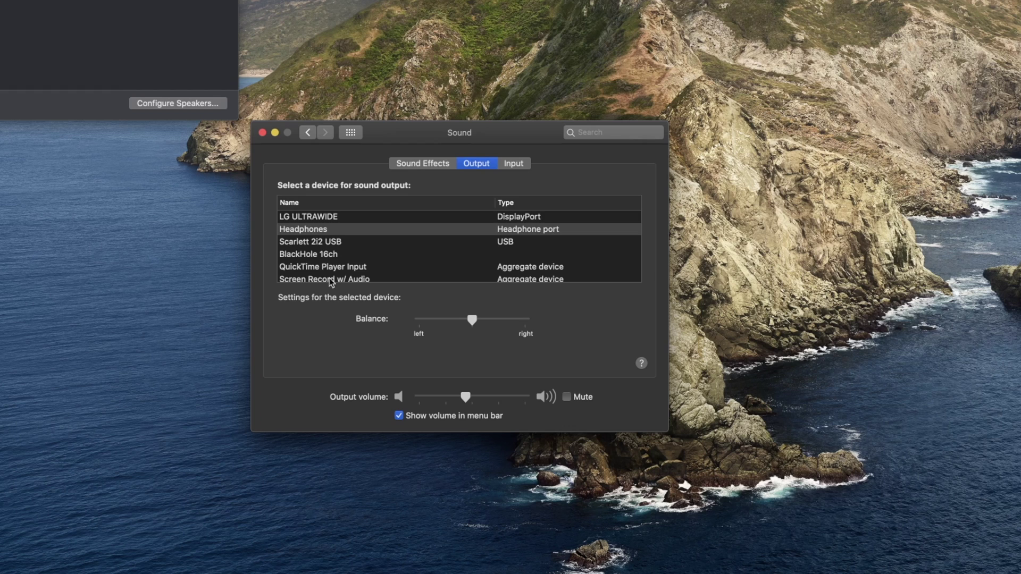
scroll(333, 319, down, 3)
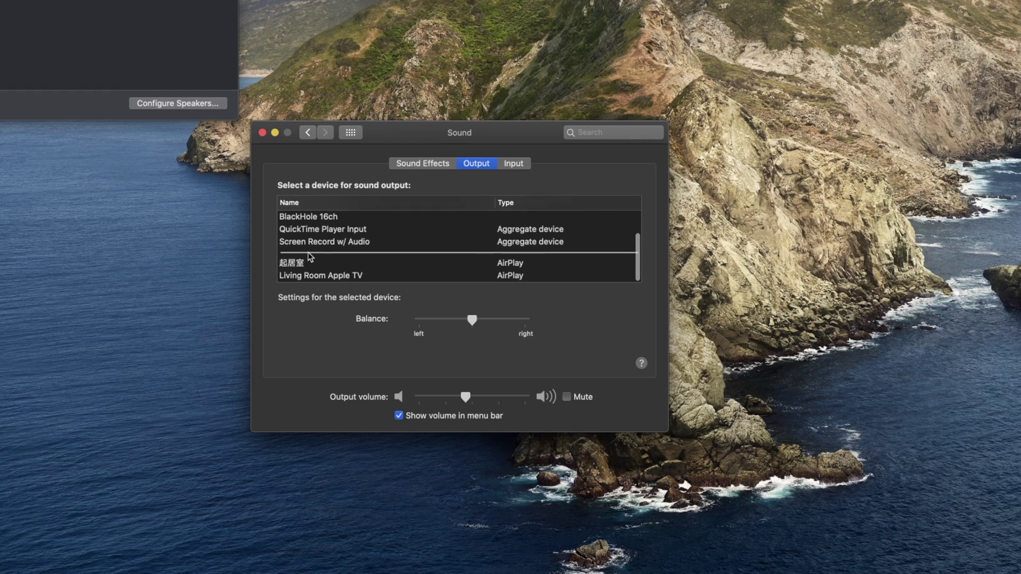
click(322, 301)
scroll(308, 261, up, 3)
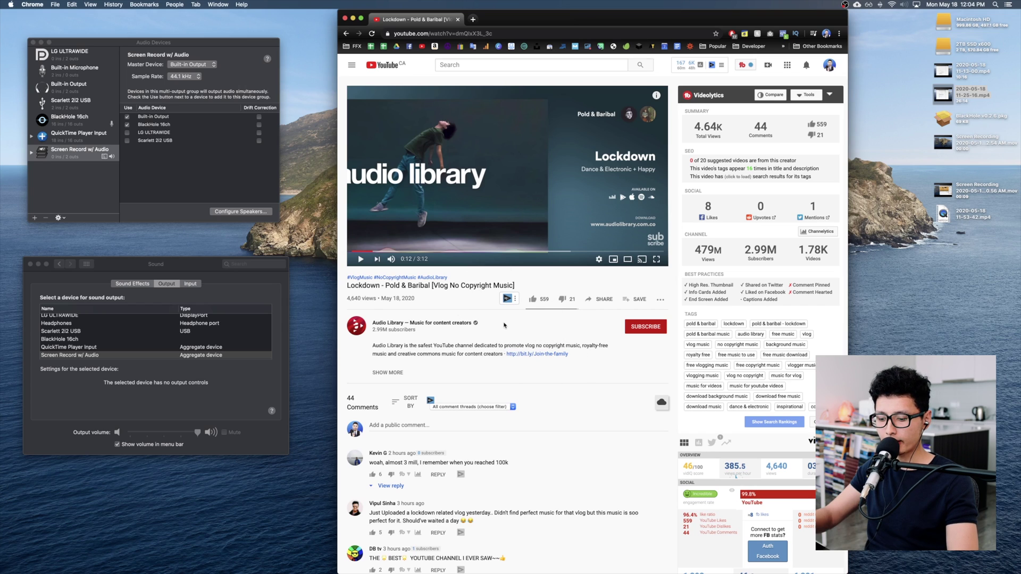
Open QuickTime Player and set up a new screen recording.
key(super+space)
text(QuickTime Player)
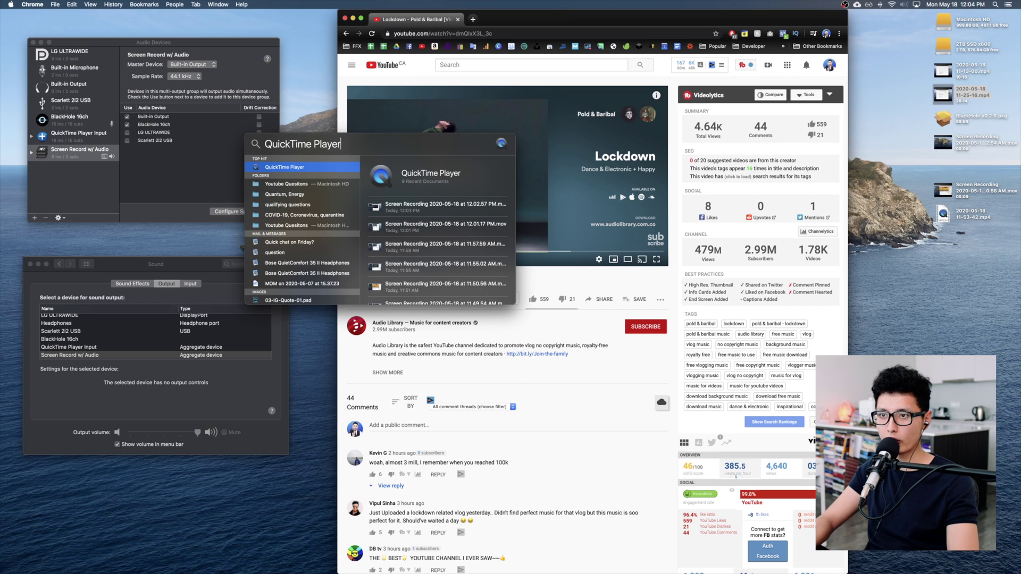
key(Return)
mouse_move(759, 563)
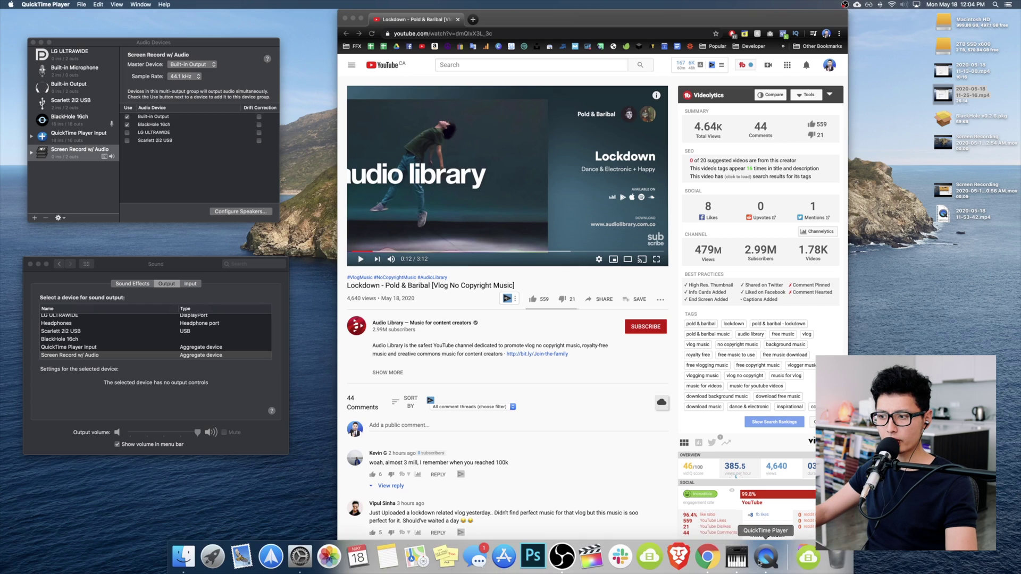
click(85, 4)
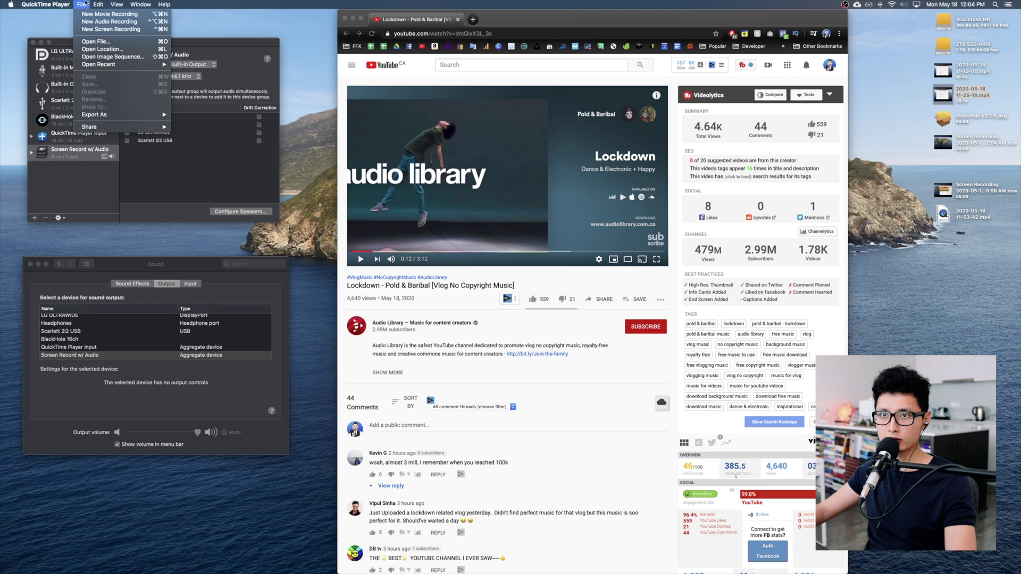
click(94, 29)
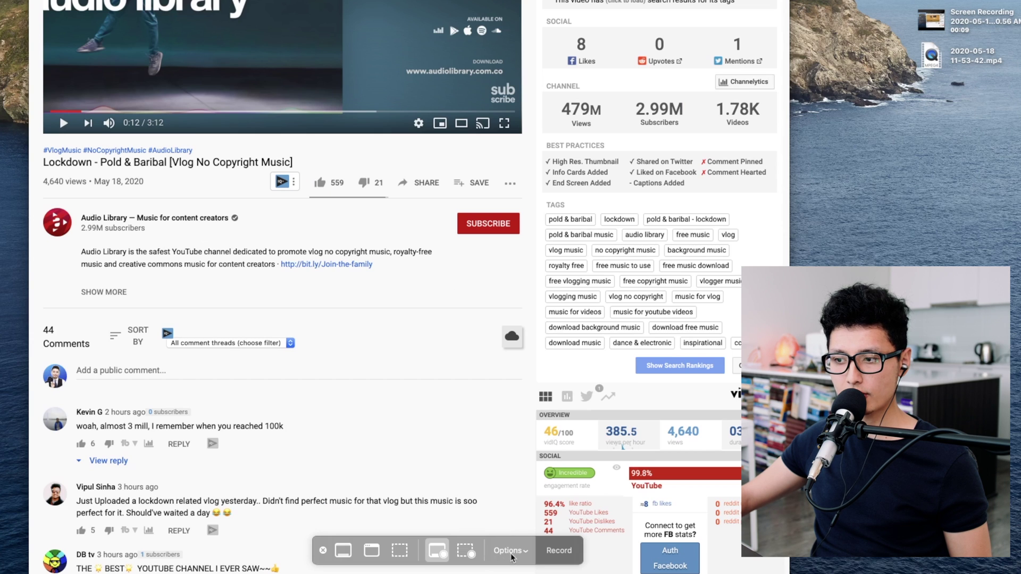
Open the screen recording options and start recording the entire screen of Display 1.
click(517, 553)
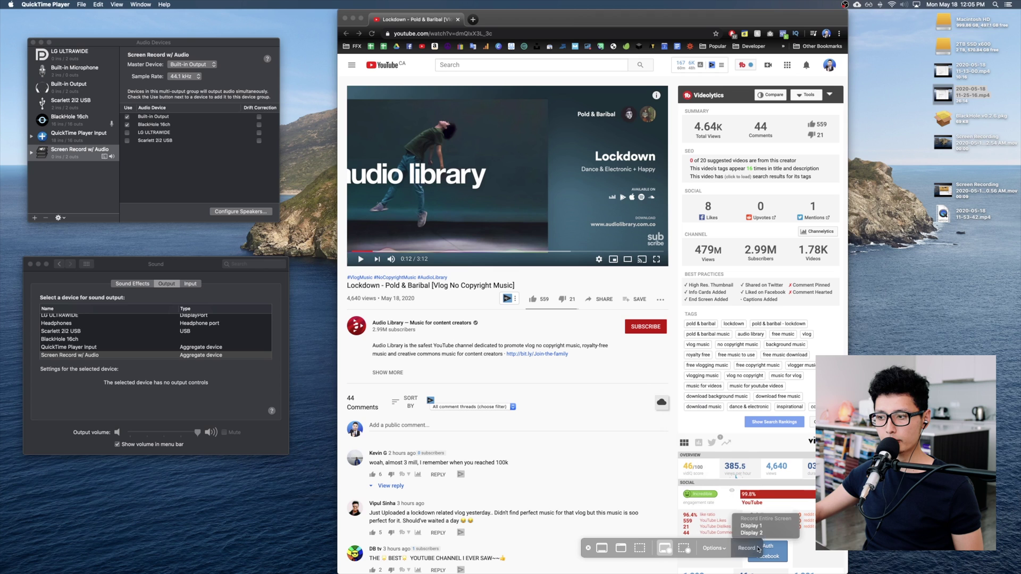
click(559, 551)
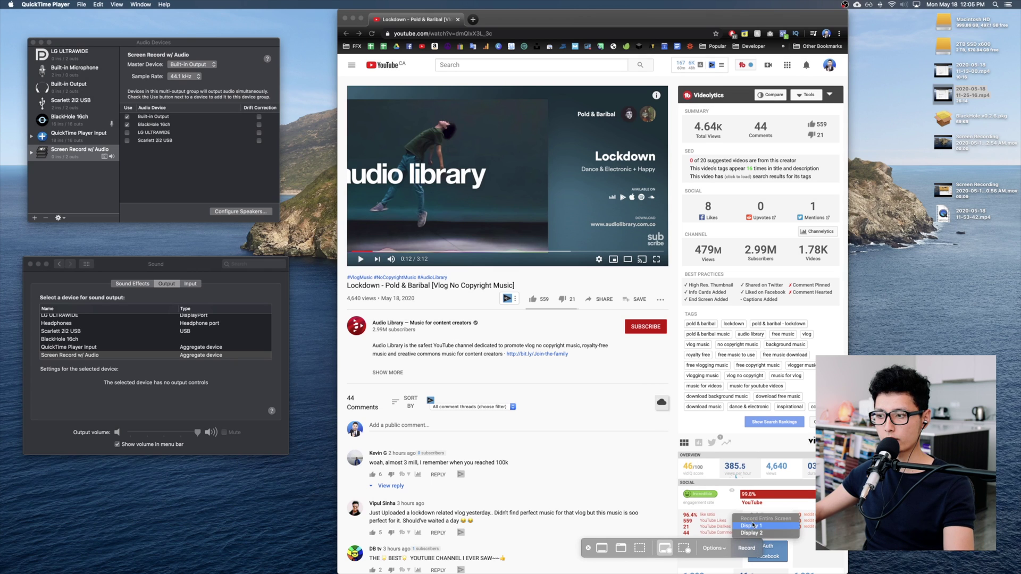
click(754, 525)
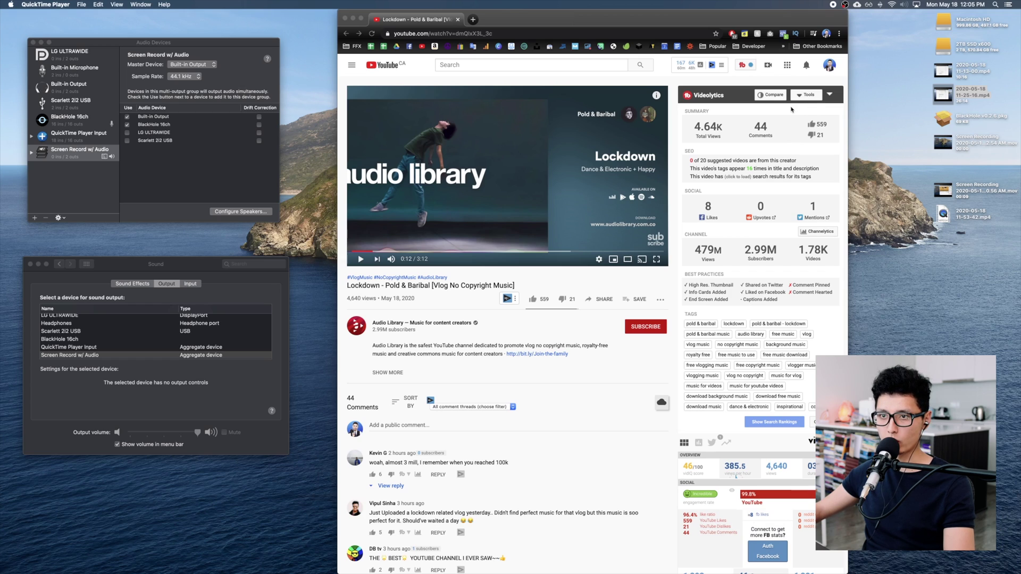
Rewind the YouTube video to its beginning.
click(372, 259)
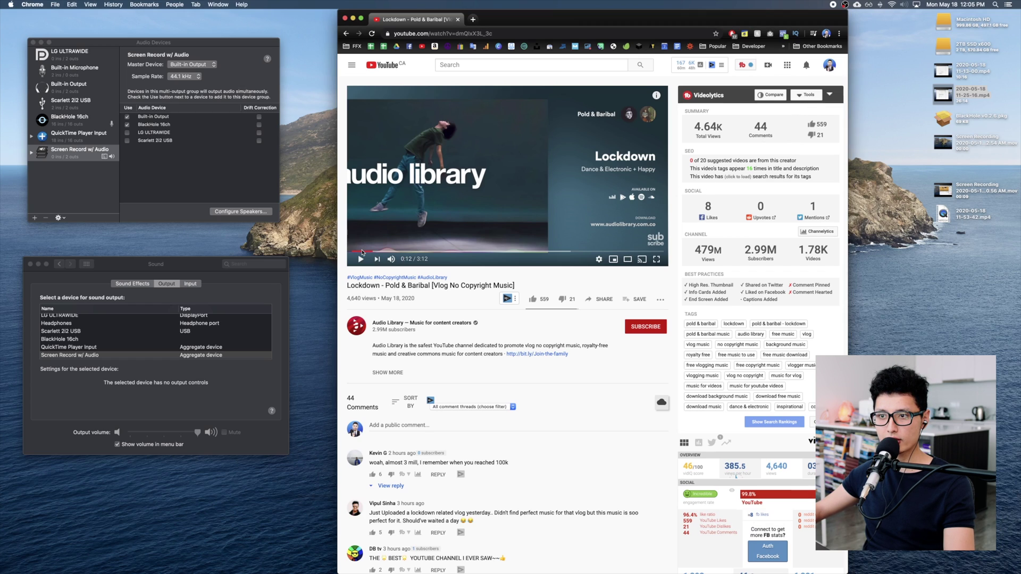
click(352, 252)
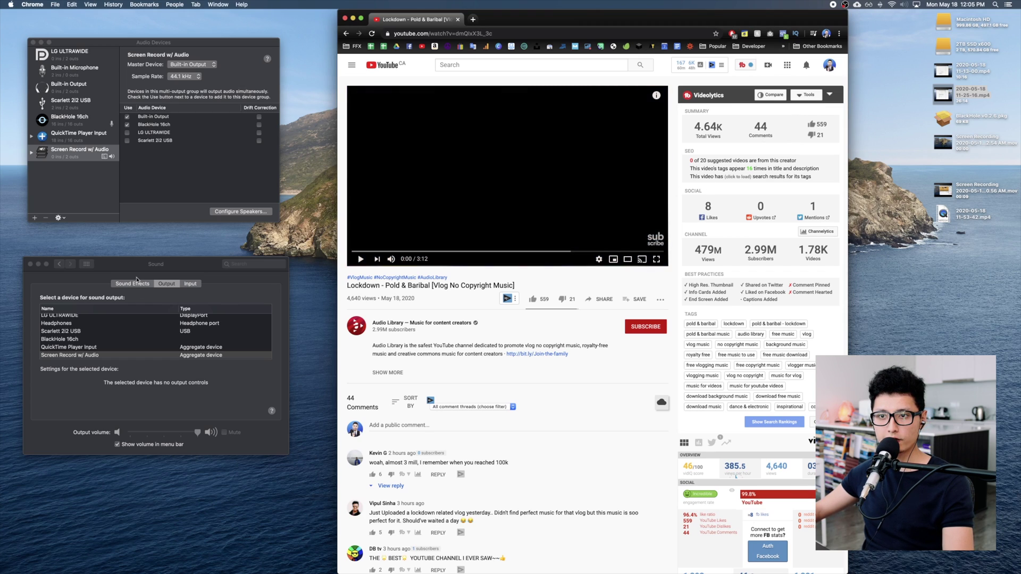
Review the selected sound output and the subdevices of the QuickTime Player Input and Screen Record w/ Audio devices.
click(162, 269)
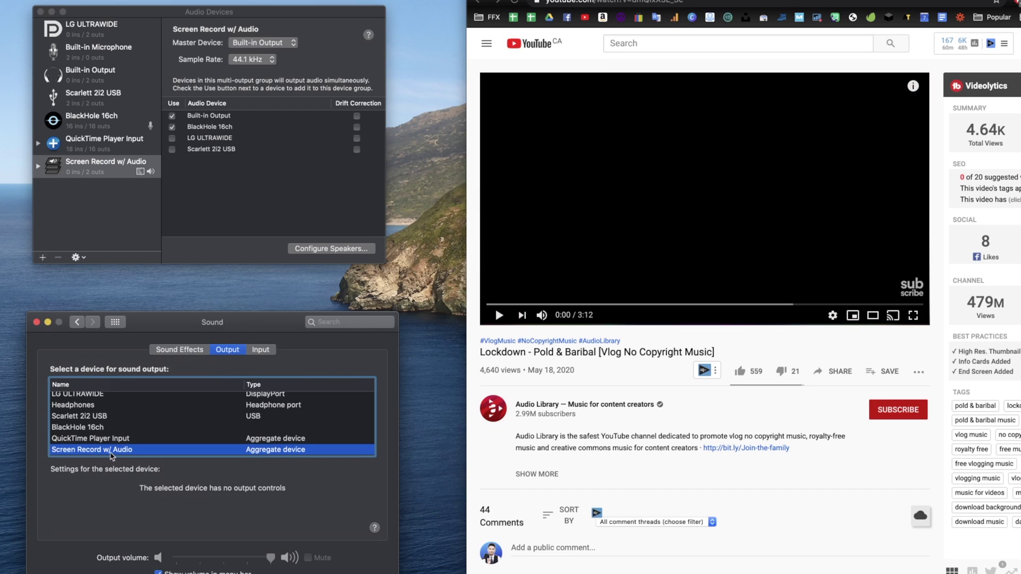
click(197, 18)
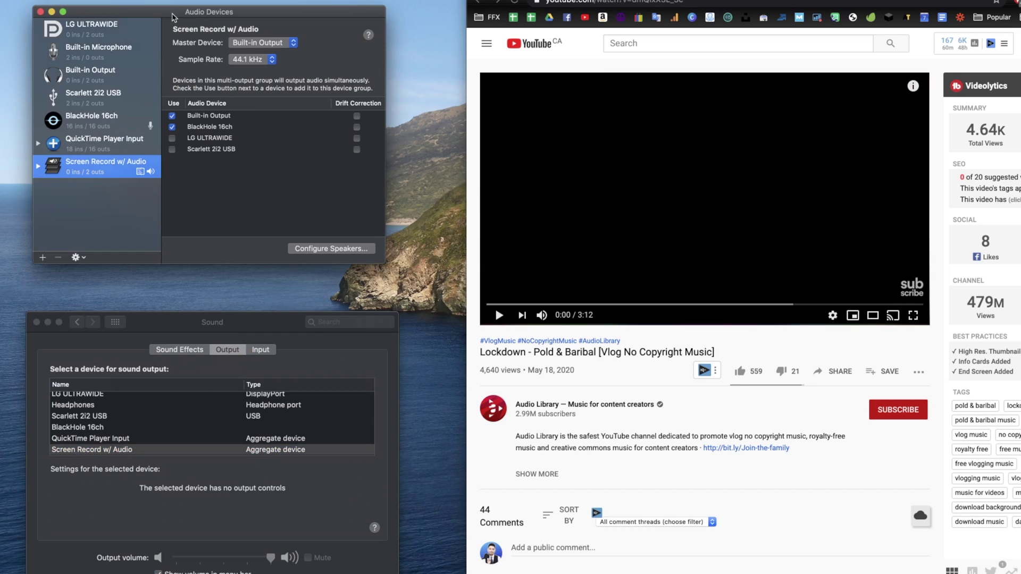
click(80, 147)
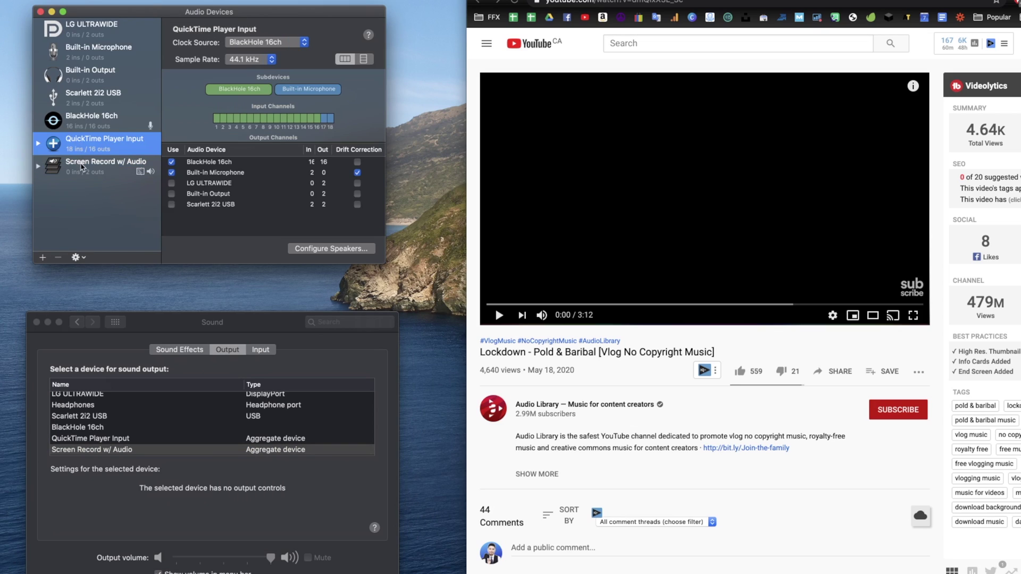
click(83, 168)
click(82, 149)
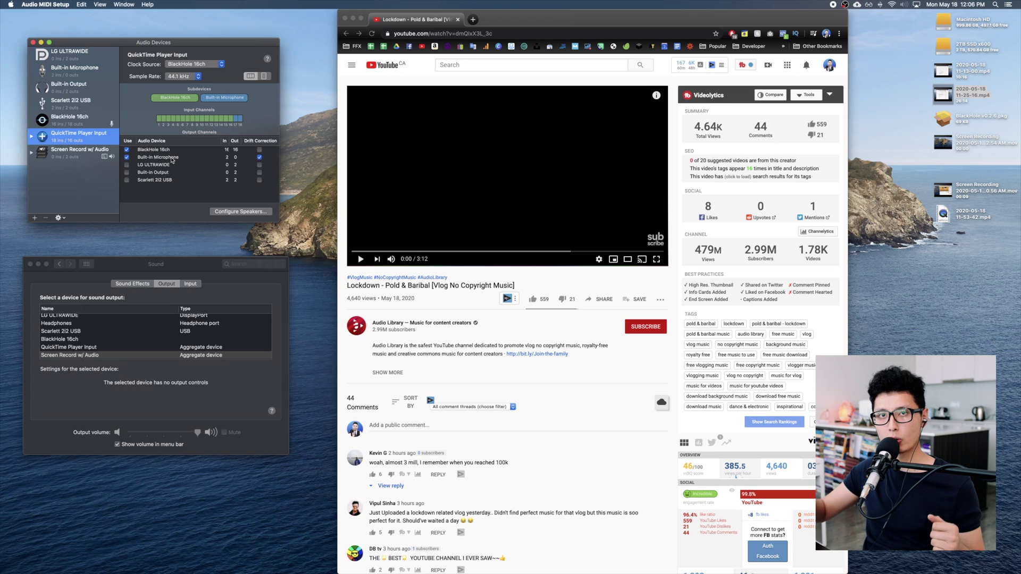
click(85, 152)
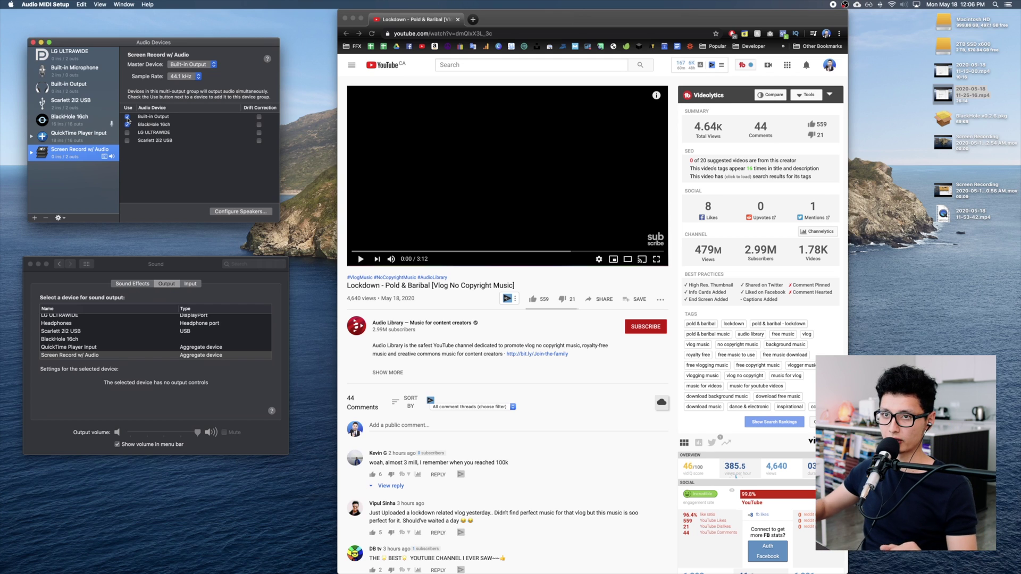
Play the YouTube video while recording, lower its volume to mute and raise it again.
click(415, 239)
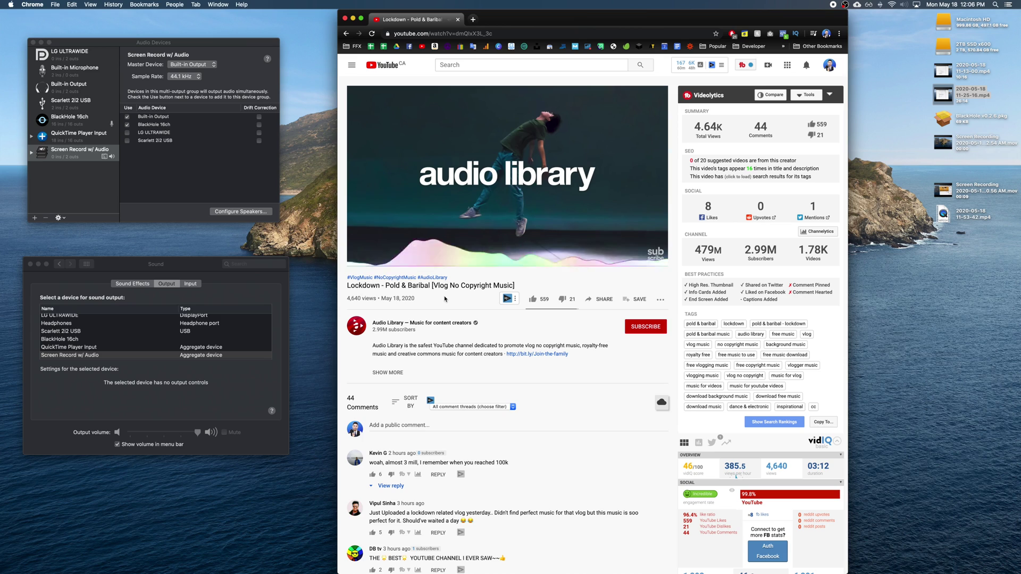
click(402, 261)
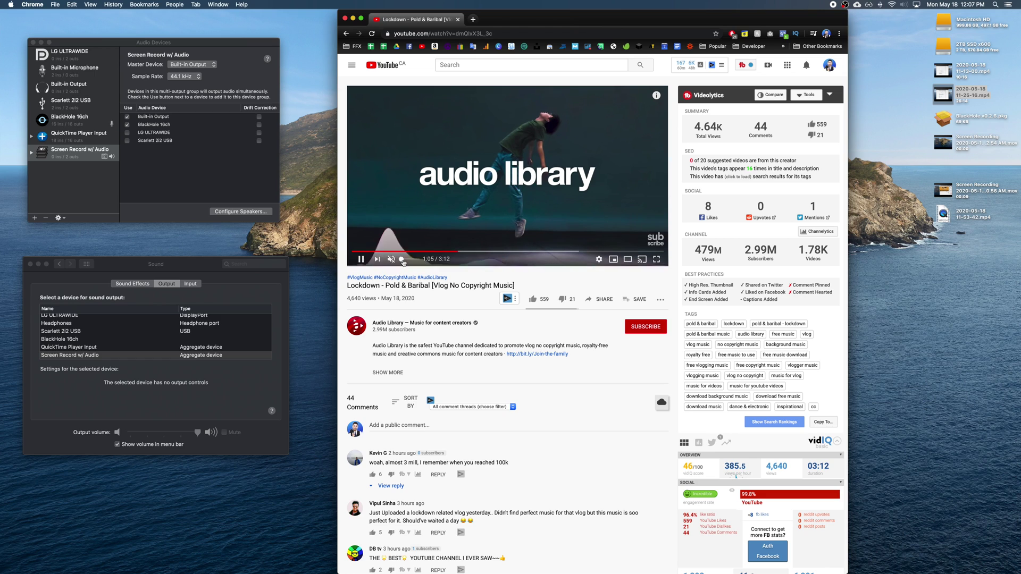
drag(403, 262, 417, 261)
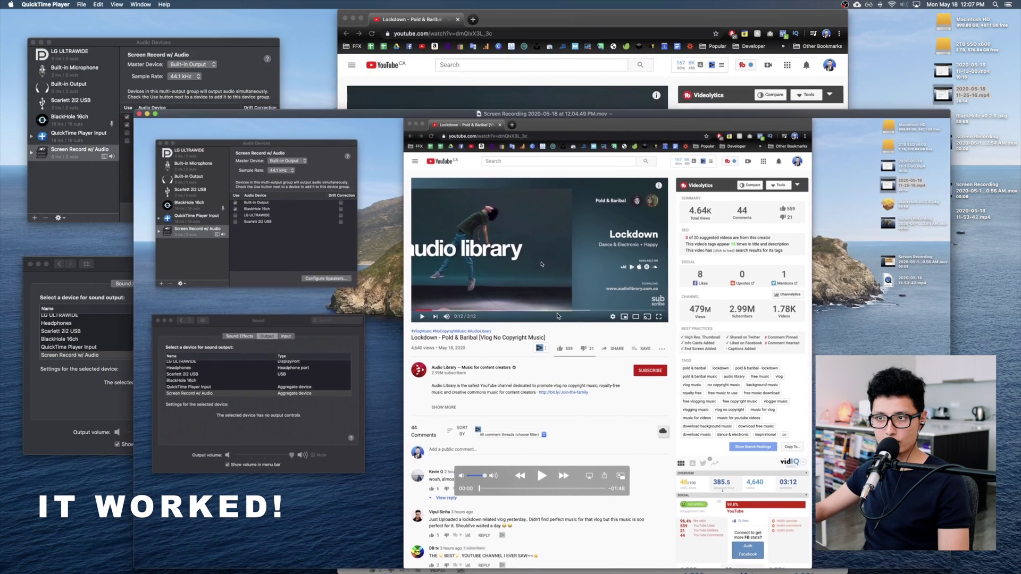
Move the finished QuickTime recording's window aside and switch the sound output device back to Headphones.
drag(558, 316, 619, 276)
click(157, 269)
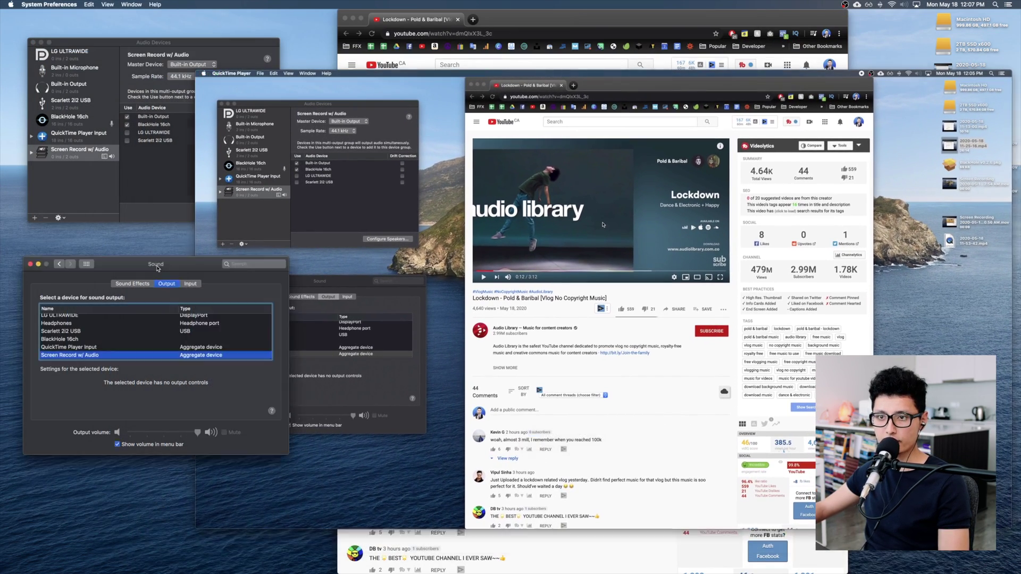
click(395, 150)
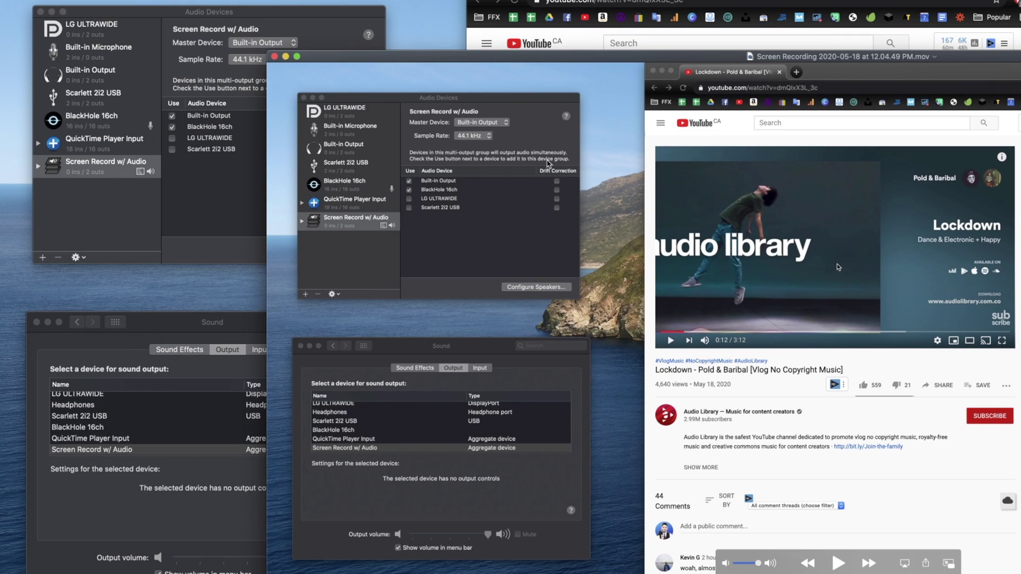
click(228, 326)
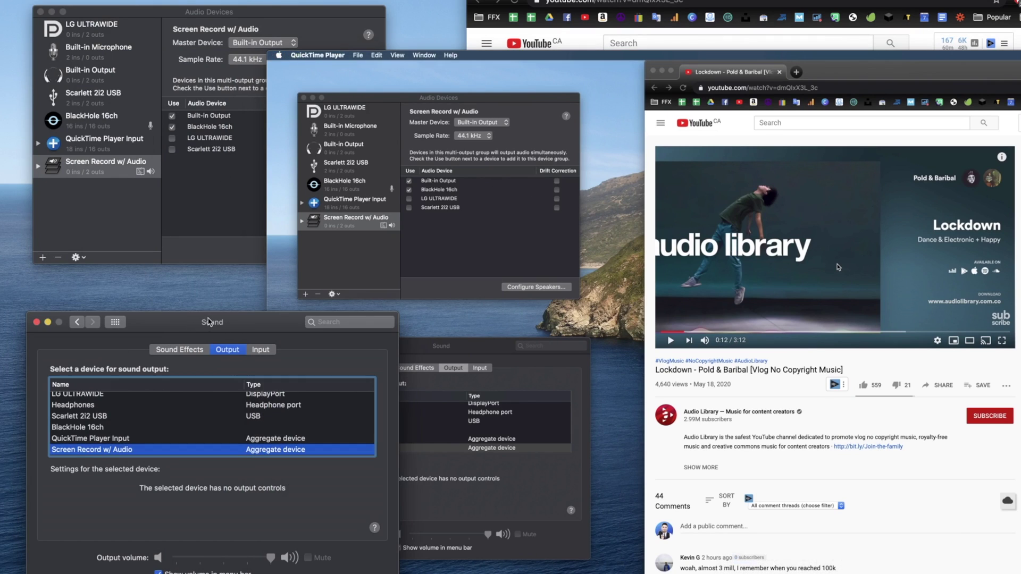
scroll(61, 424, up, 1)
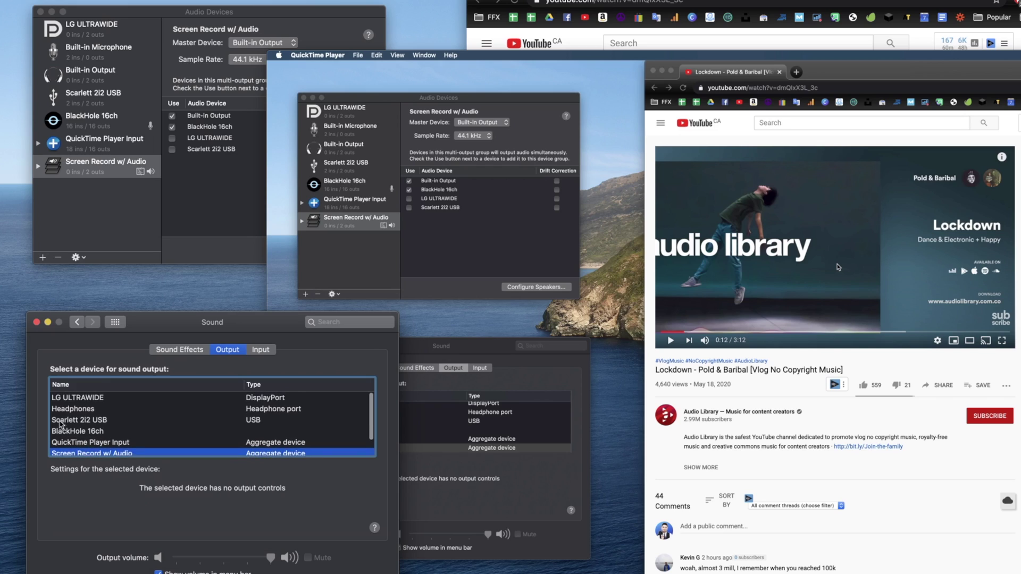
click(71, 409)
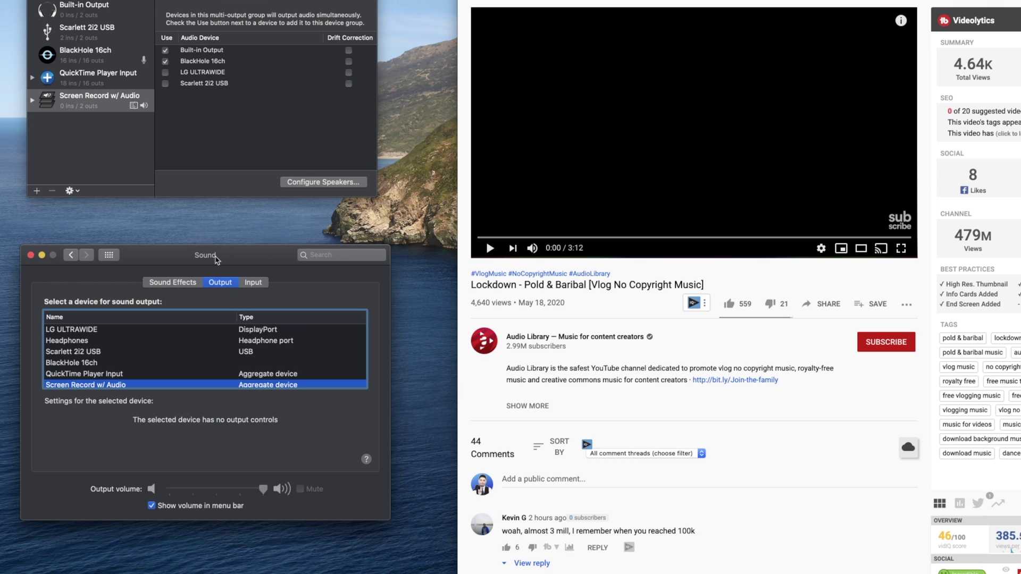
drag(171, 269, 175, 246)
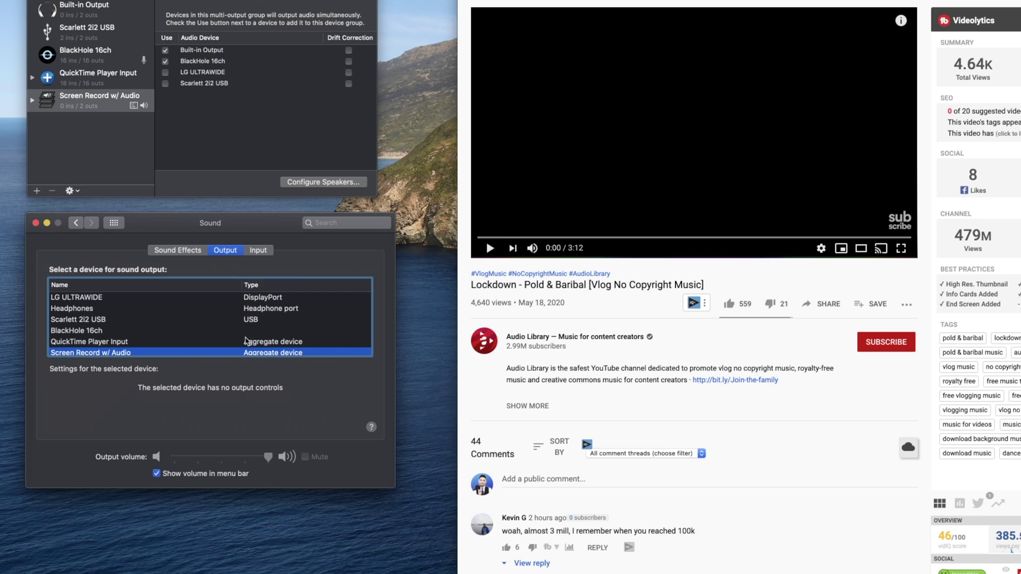
Switch the sound output device to Headphones and back to Screen Record w/ Audio.
click(64, 311)
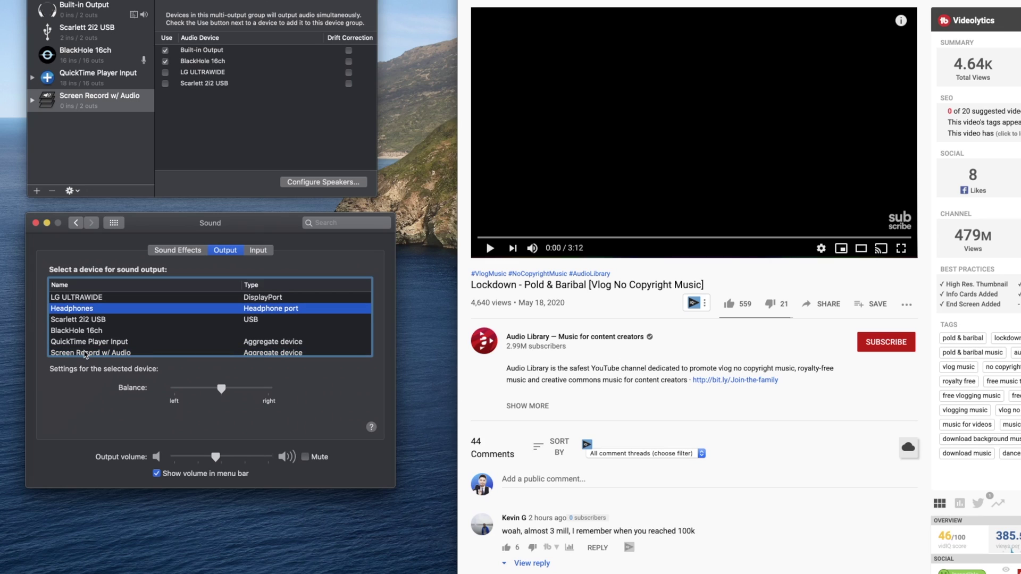
click(56, 352)
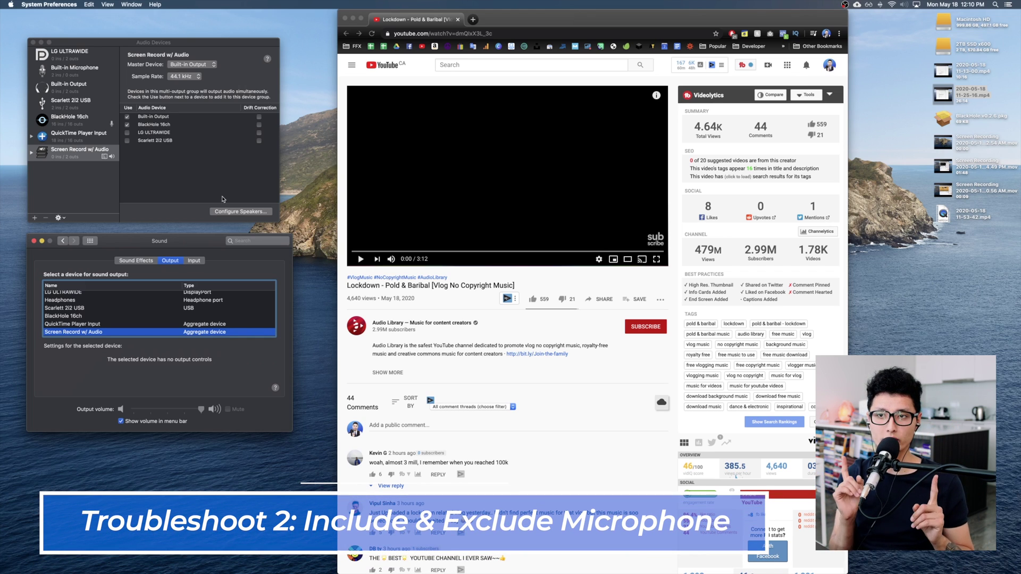
In the Audio Devices window, select QuickTime Player Input and try excluding Built-in Microphone from its subdevices.
click(62, 140)
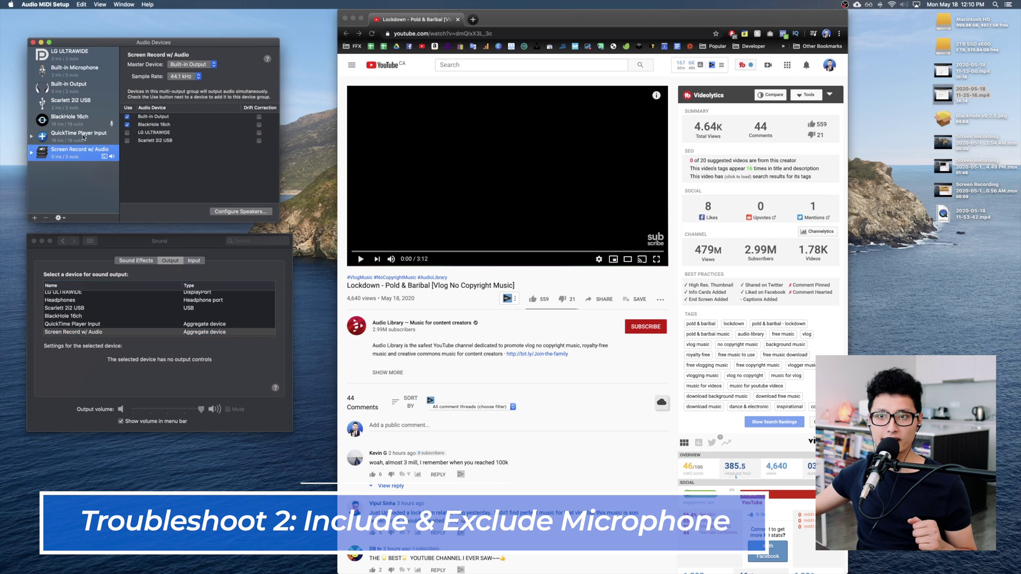
click(84, 137)
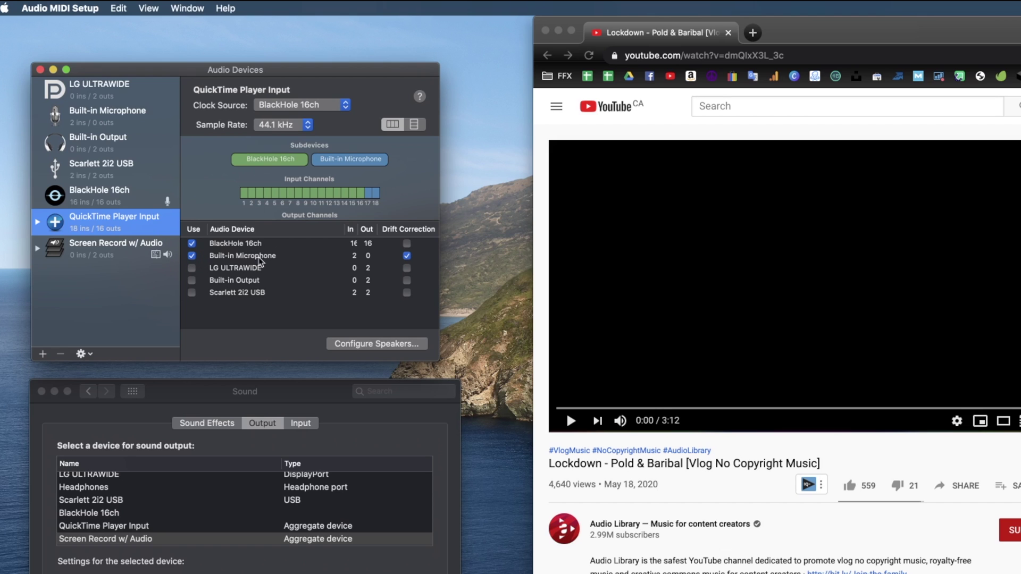
click(192, 256)
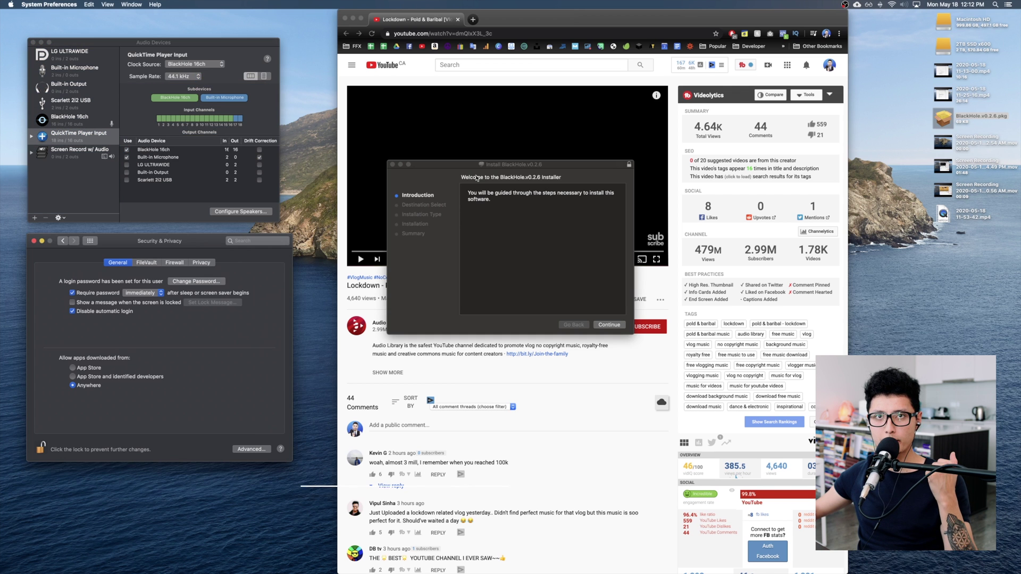
Close the BlackHole installer and launch it again from BlackHole.v0.2.6.pkg on the desktop.
click(392, 165)
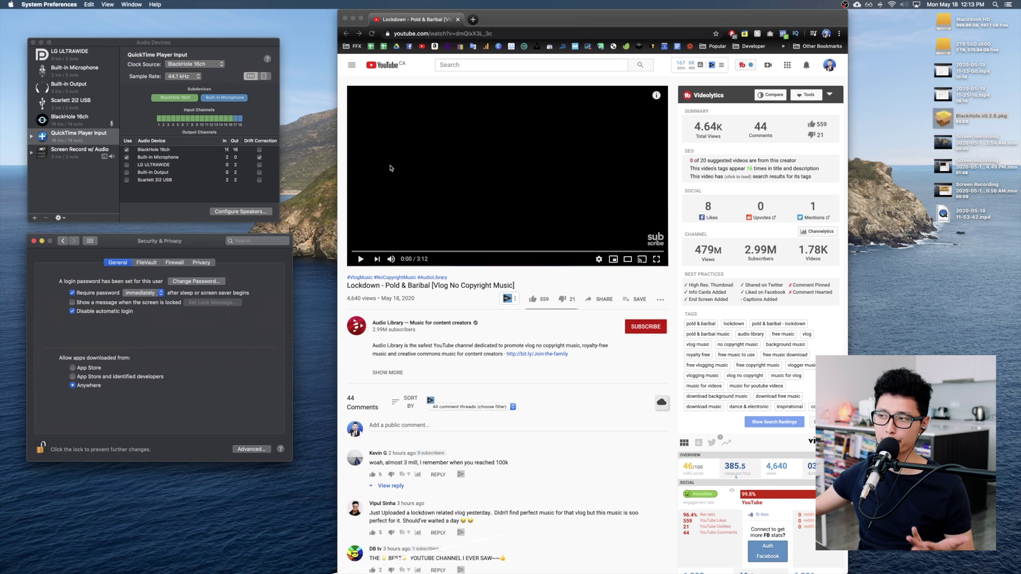
double_click(946, 119)
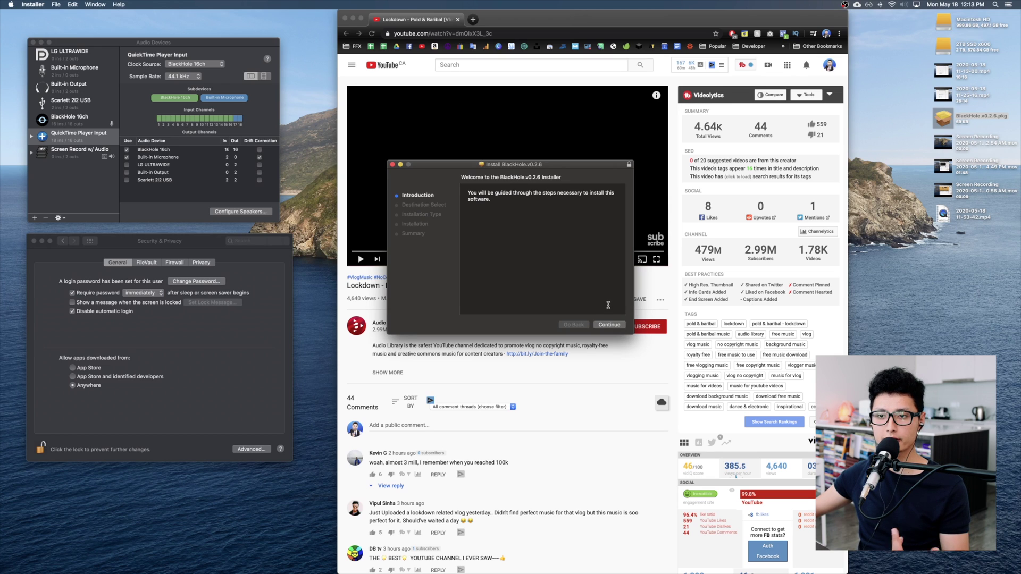
Reopen the Security & Privacy preferences and unlock them for changes with the account password.
click(202, 352)
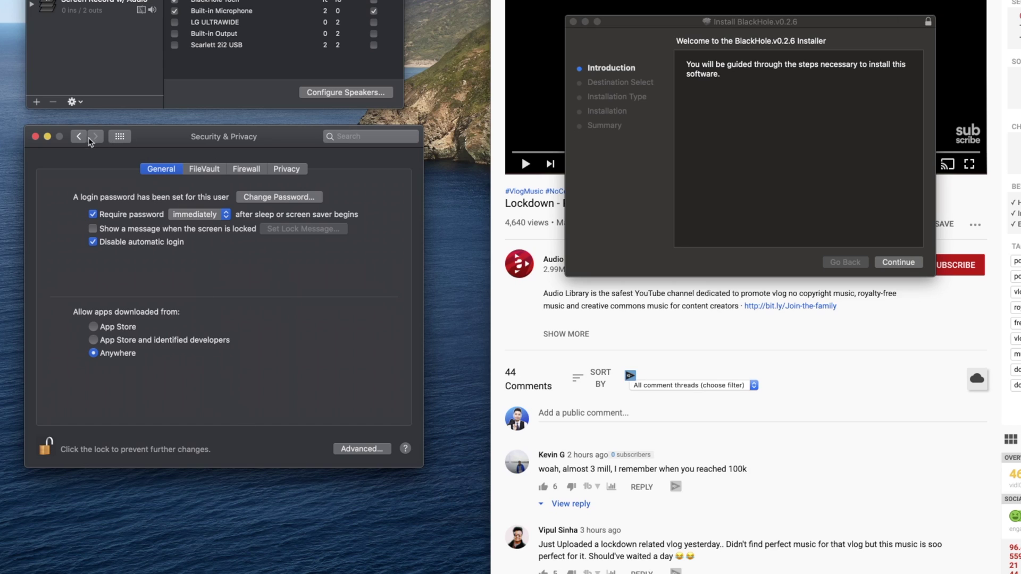
click(63, 241)
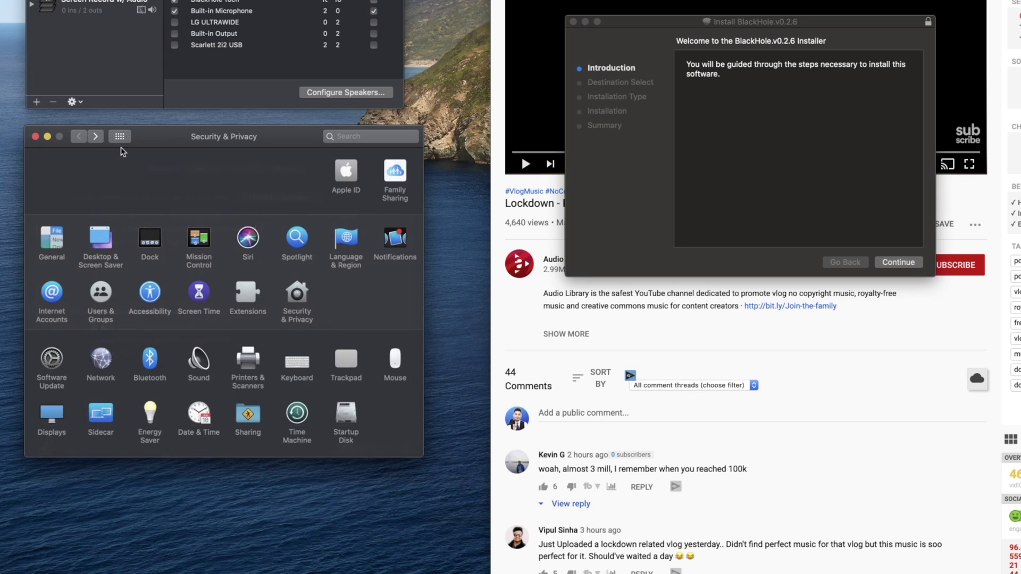
click(297, 293)
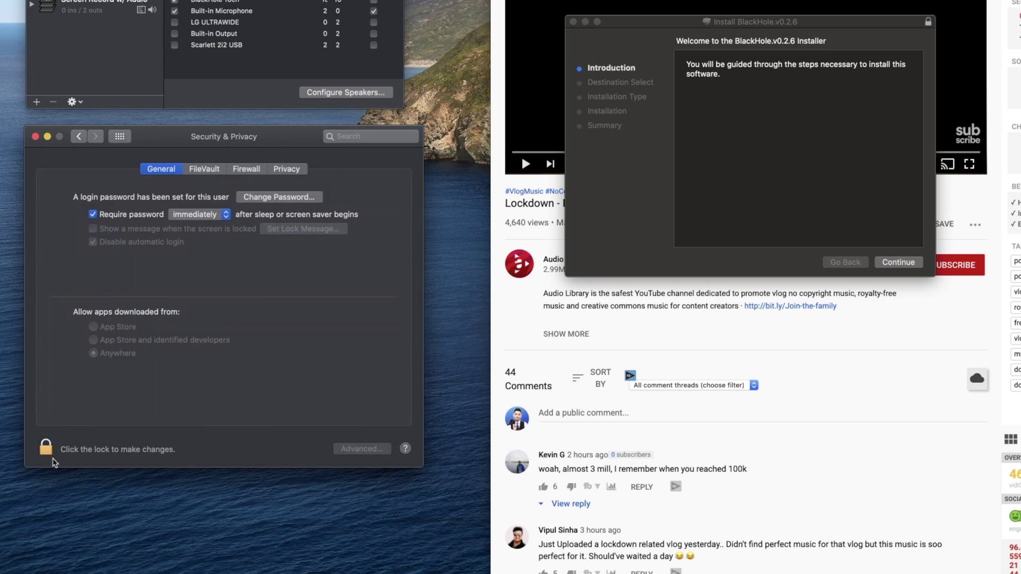
click(46, 448)
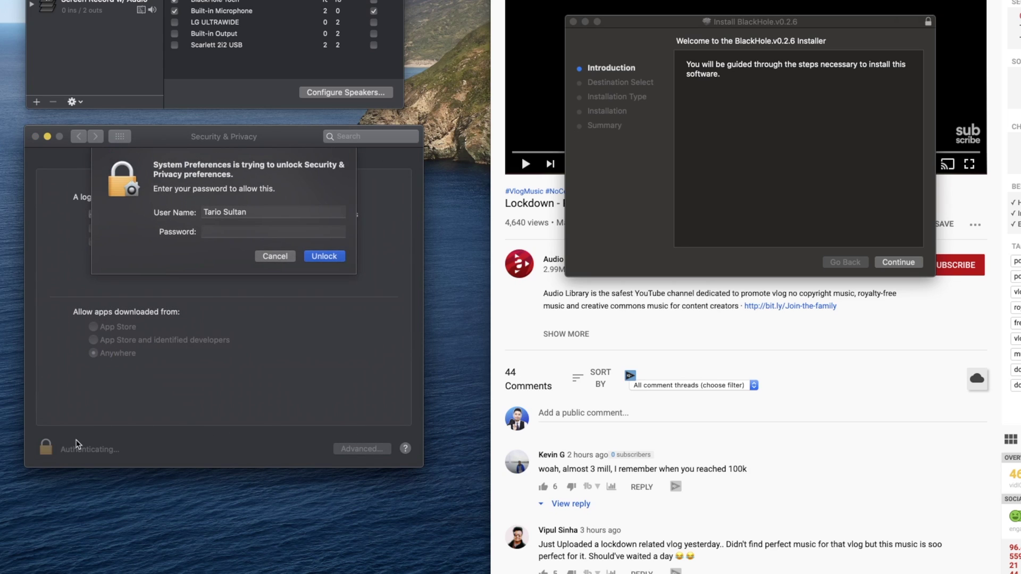
text(*****)
key(Return)
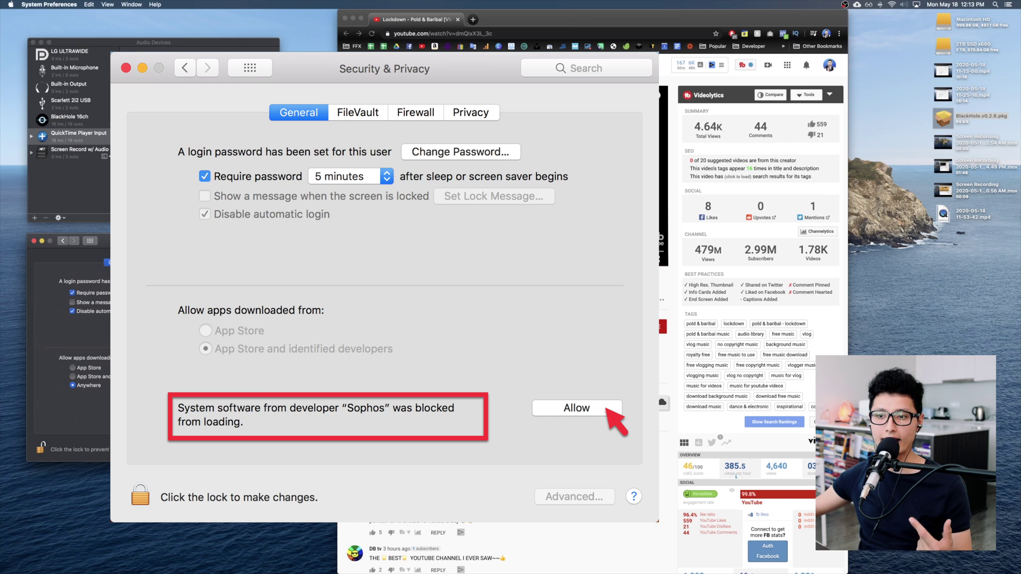
Select BlackHole.v0.2.6.pkg on the desktop and close the open BlackHole installer window.
click(955, 117)
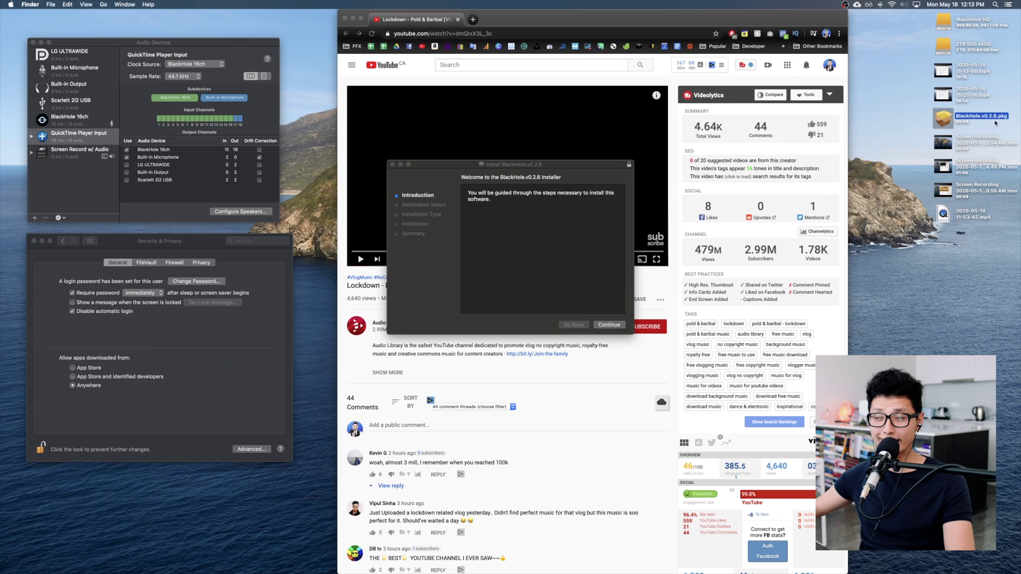
click(393, 164)
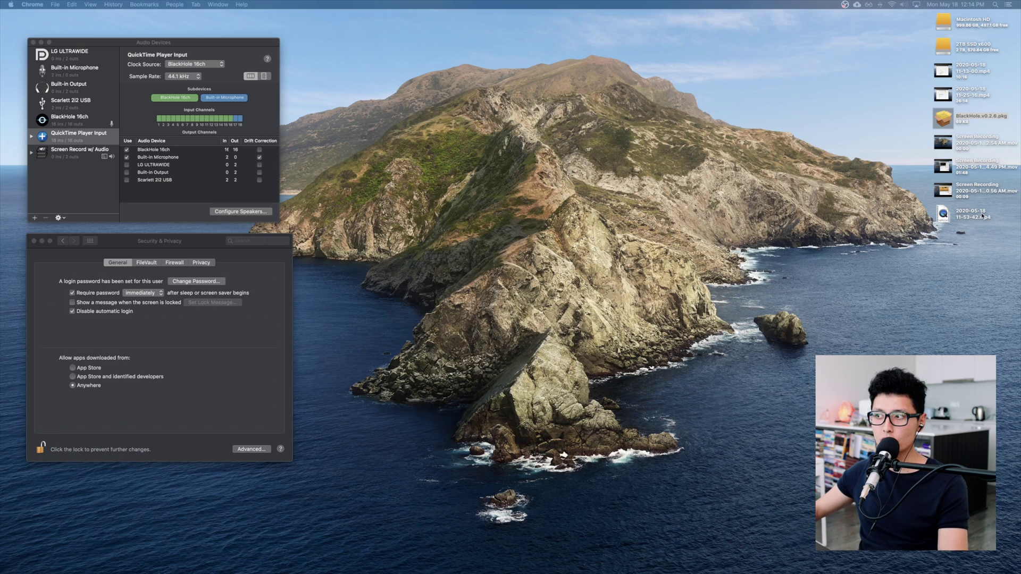
Use Finder's Go to Folder command to open the /library/ folder.
click(941, 115)
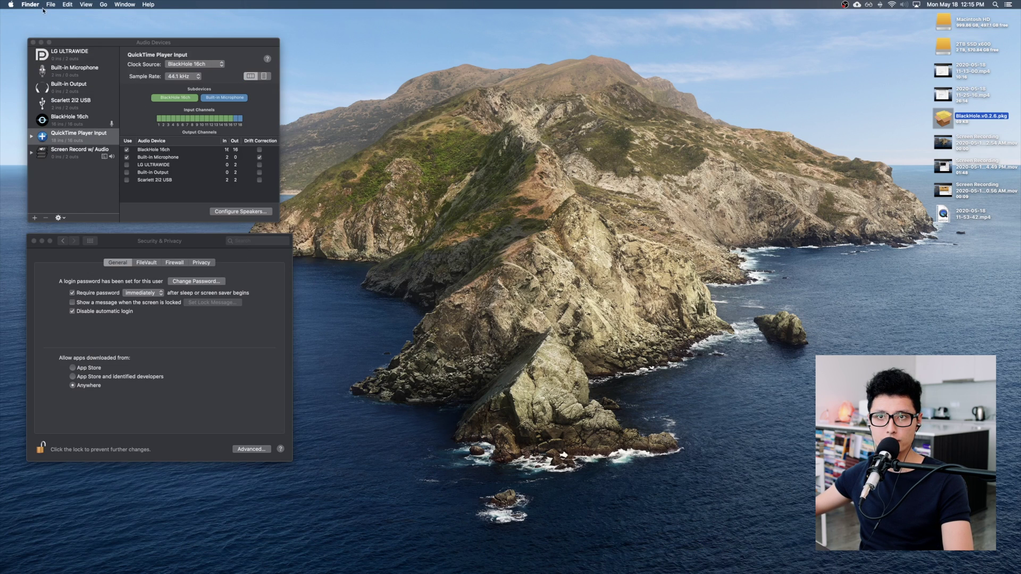
click(104, 4)
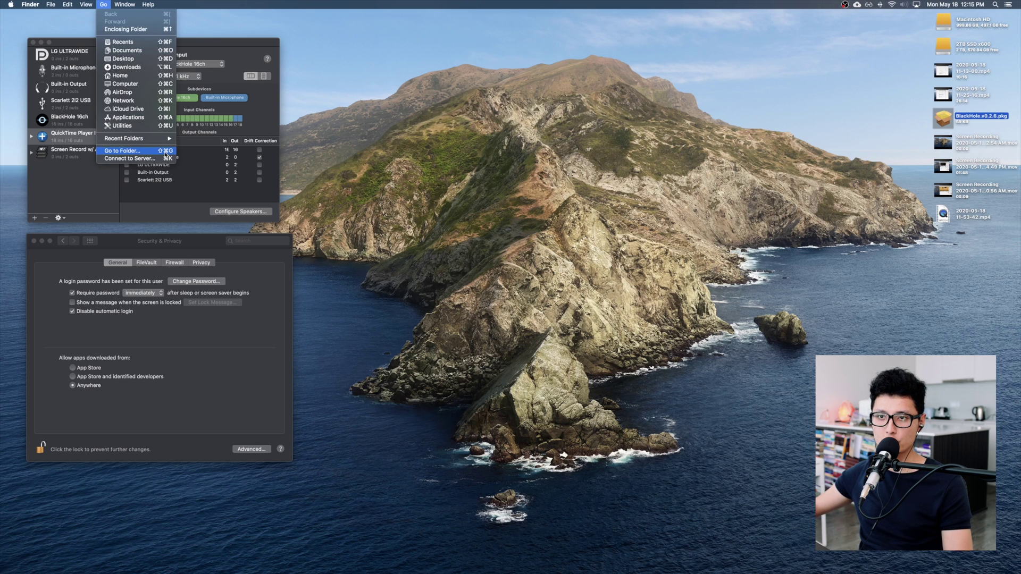
click(165, 154)
click(458, 168)
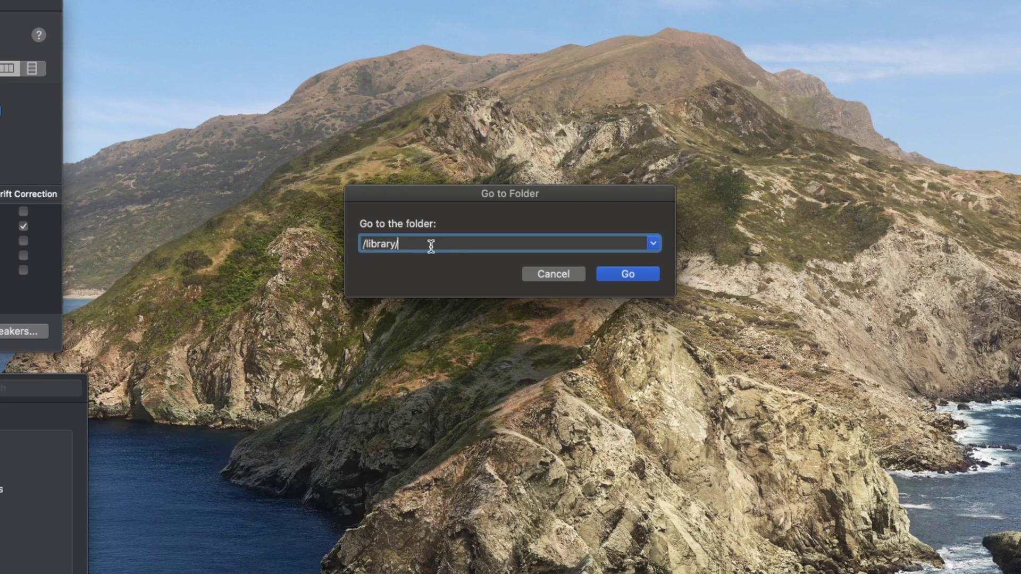
drag(431, 246, 375, 246)
click(625, 273)
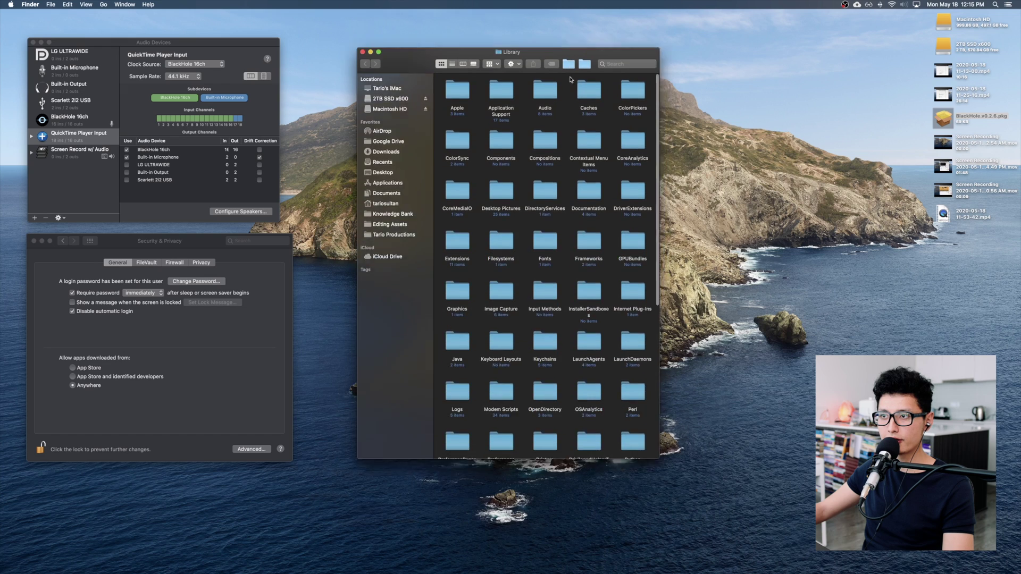
Enlarge the Library window and open the Audio > Plug-Ins > HAL folder.
double_click(624, 140)
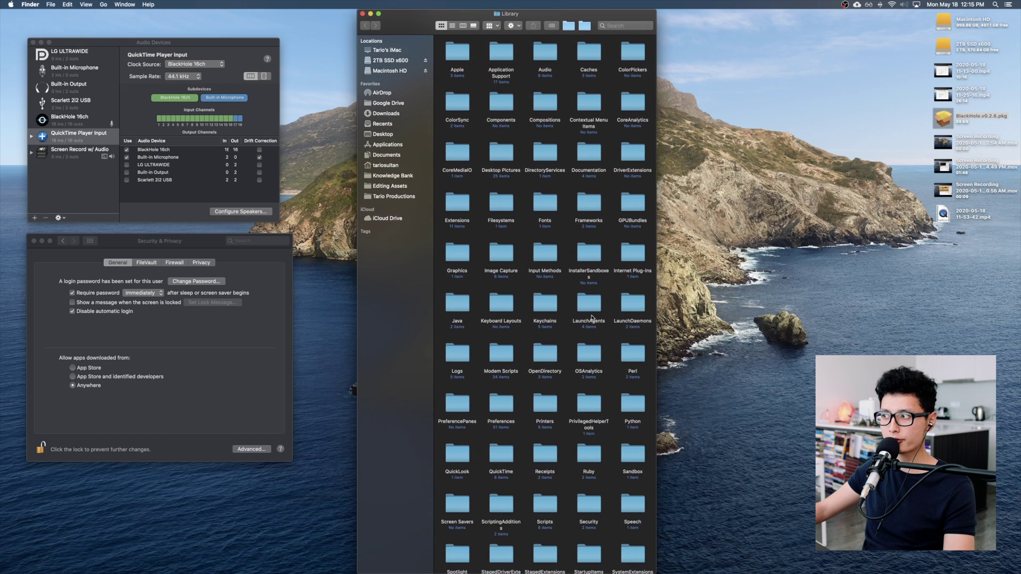
double_click(548, 64)
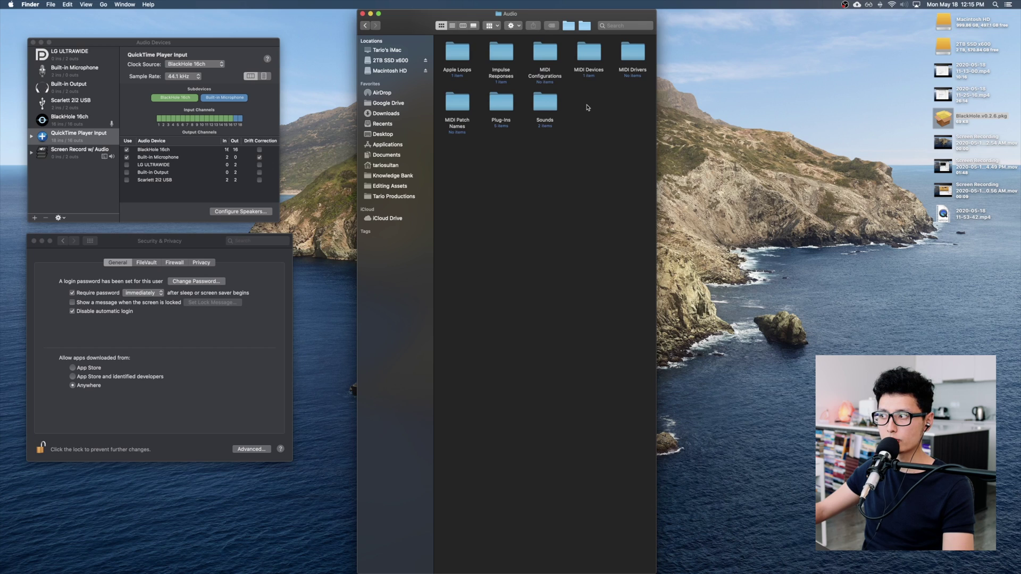
double_click(498, 117)
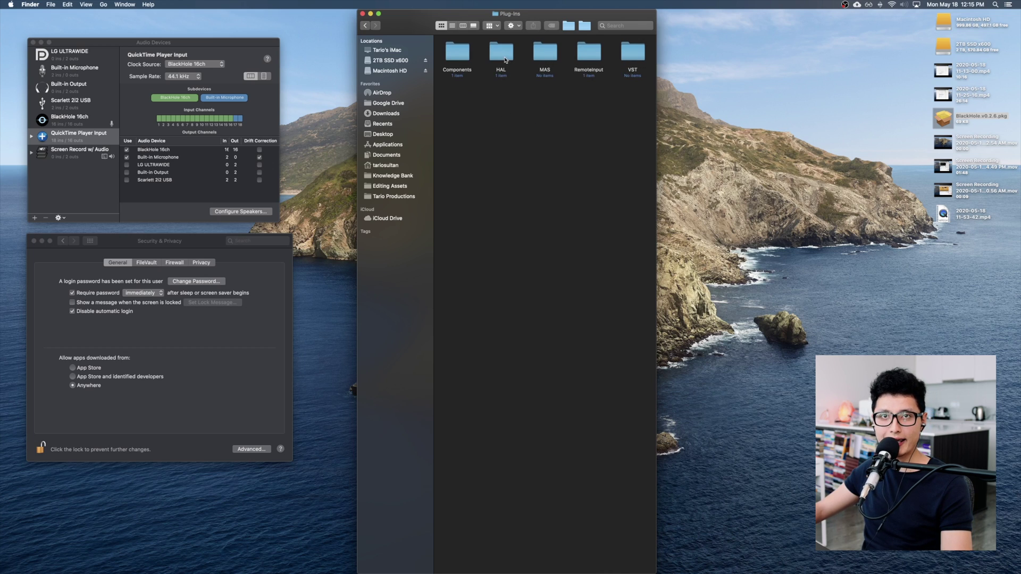
double_click(498, 58)
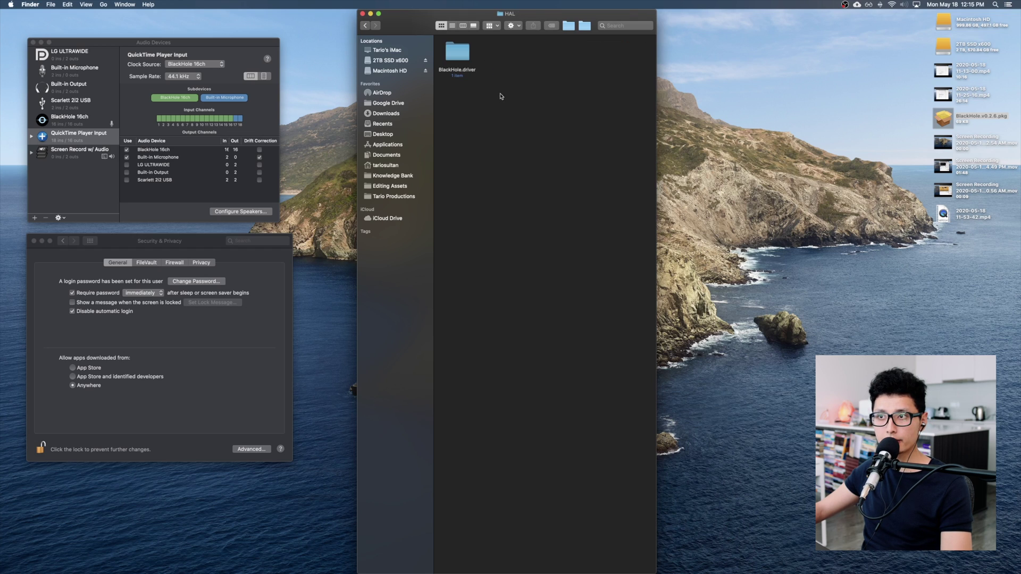
Select BlackHole.driver in the HAL folder, view its Move to Trash option, and dismiss it without deleting.
click(448, 72)
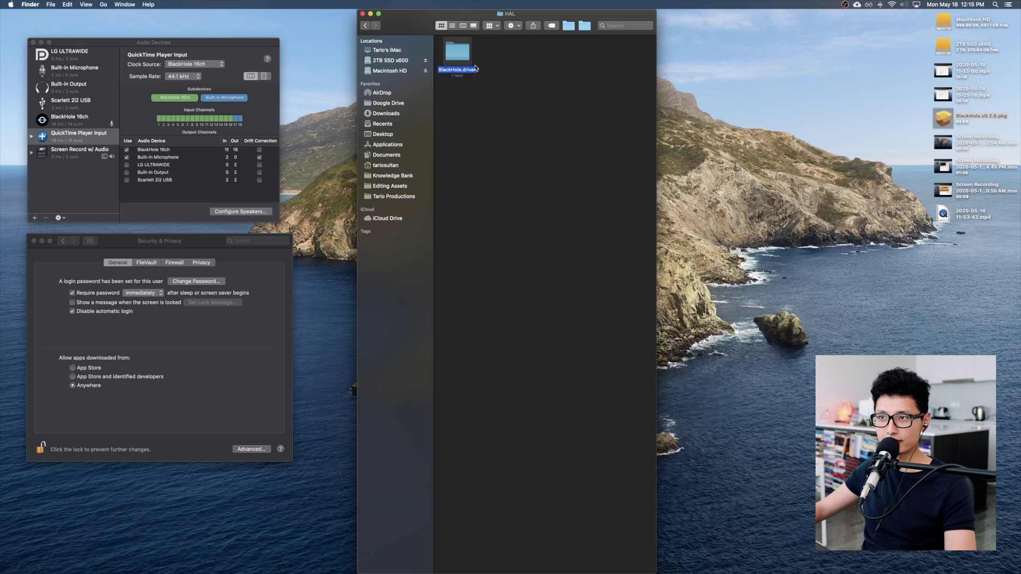
right_click(456, 60)
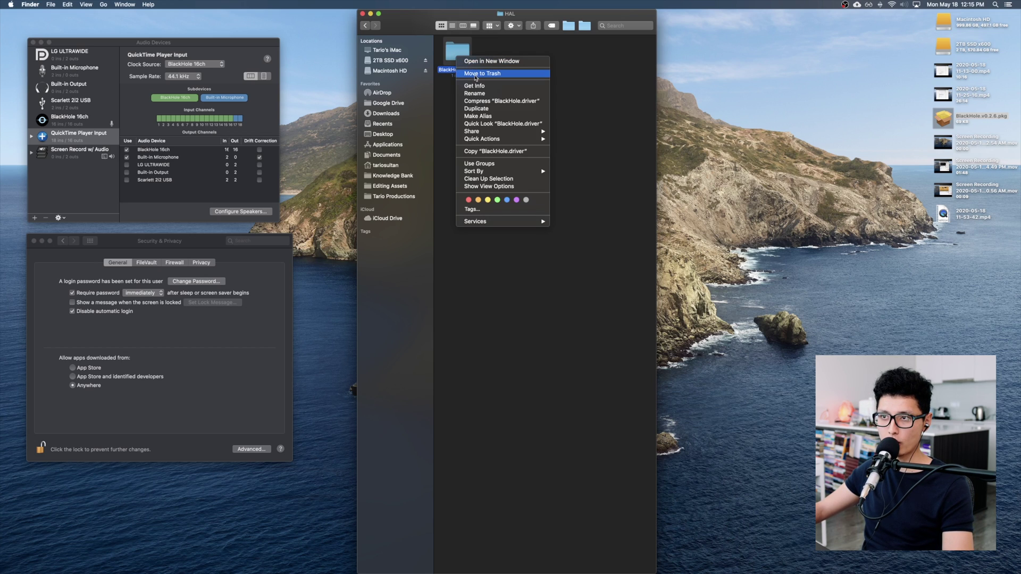
click(578, 100)
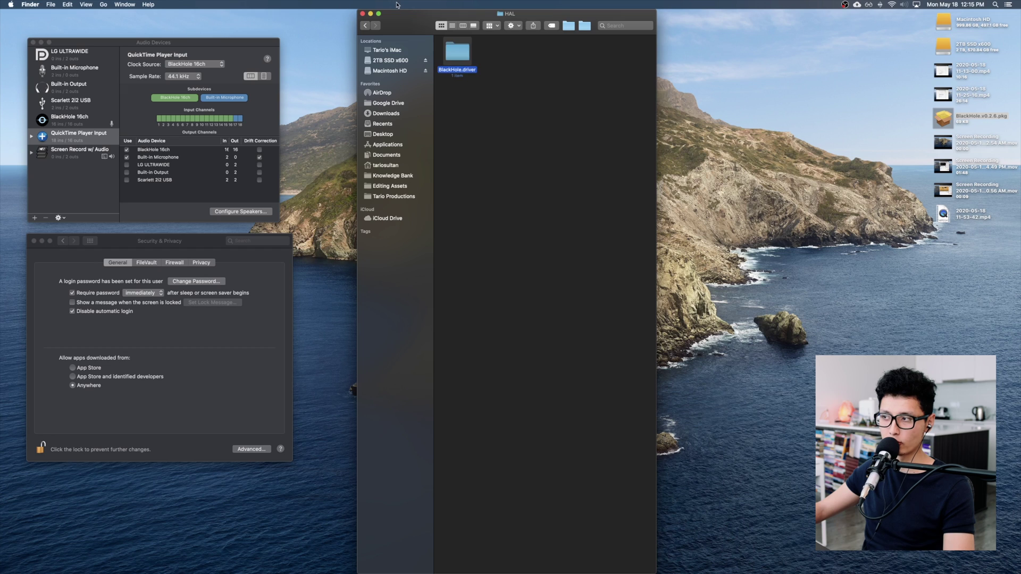